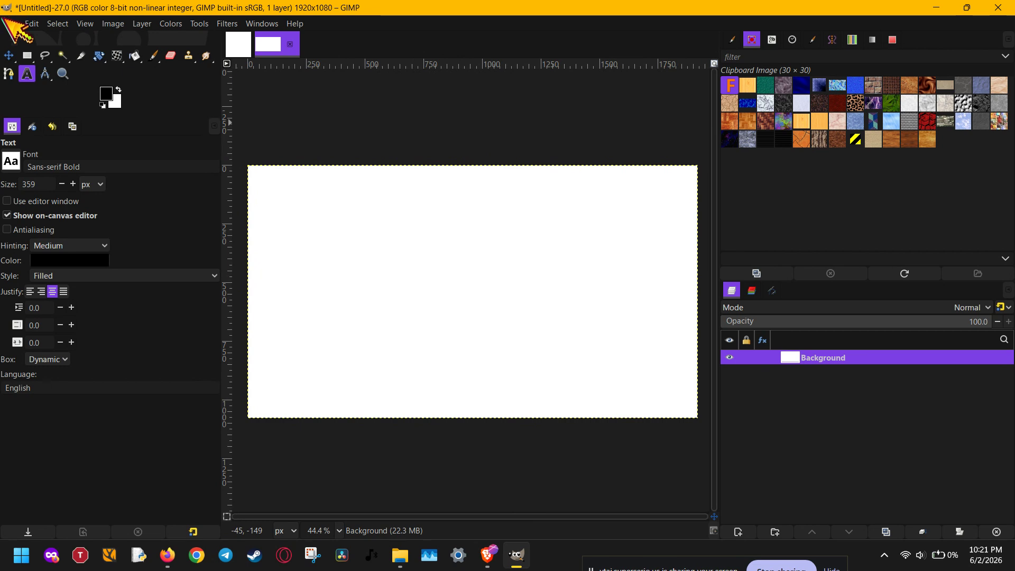
click(10, 24)
click(34, 38)
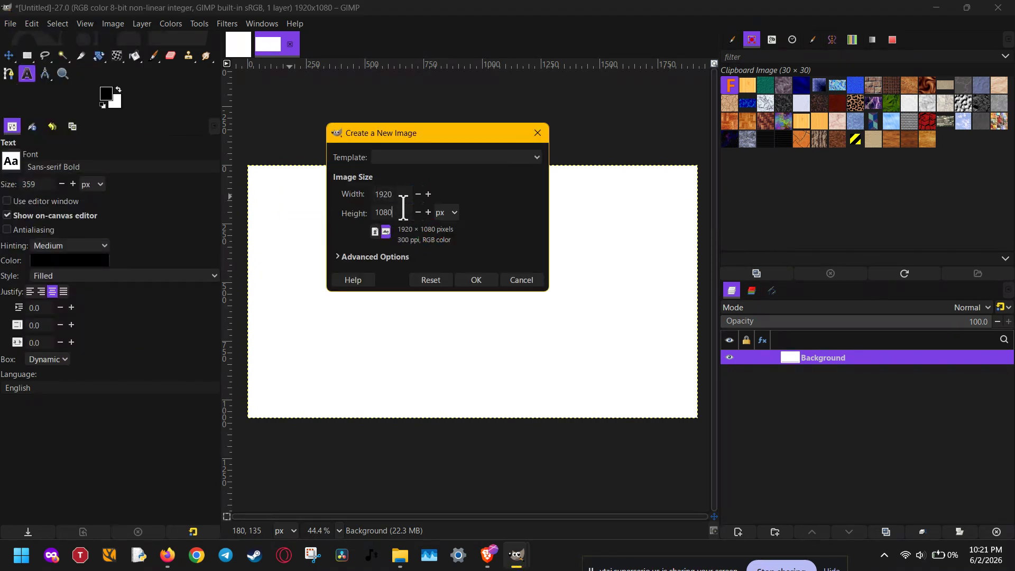
click(520, 283)
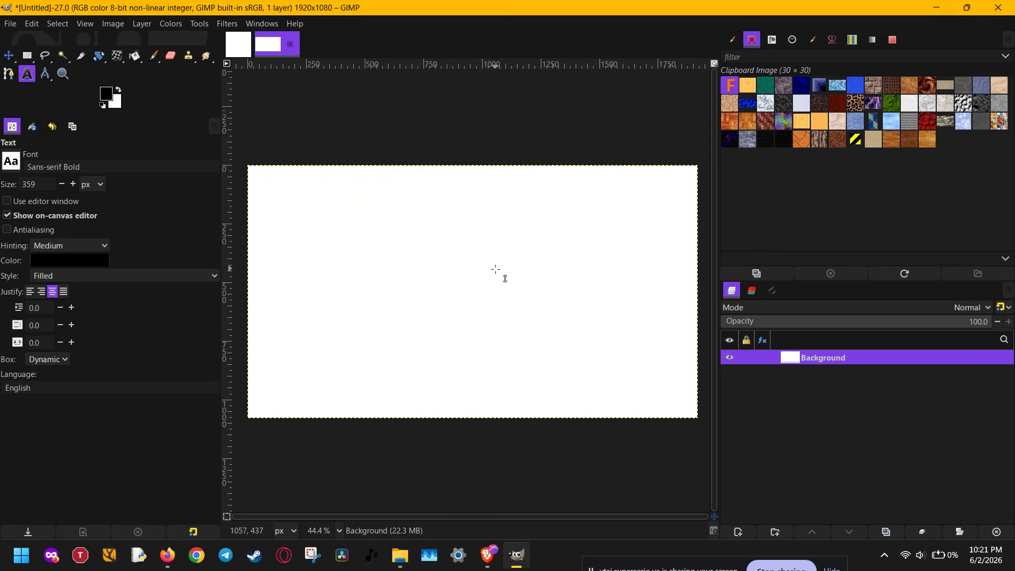
Step: Try filling the Background layer with the black foreground colour
double_click(818, 356)
click(844, 394)
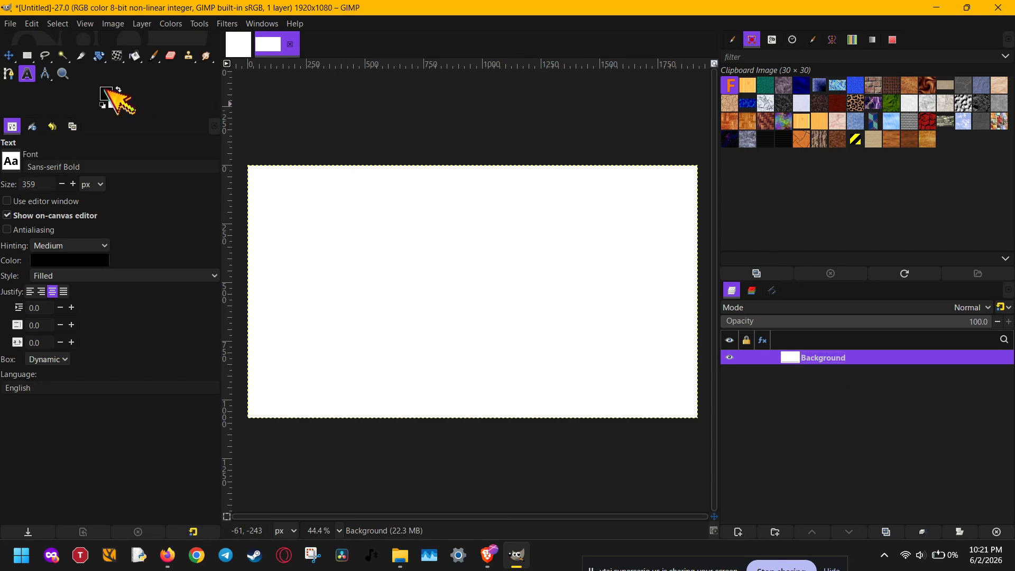
key(ctrl+comma)
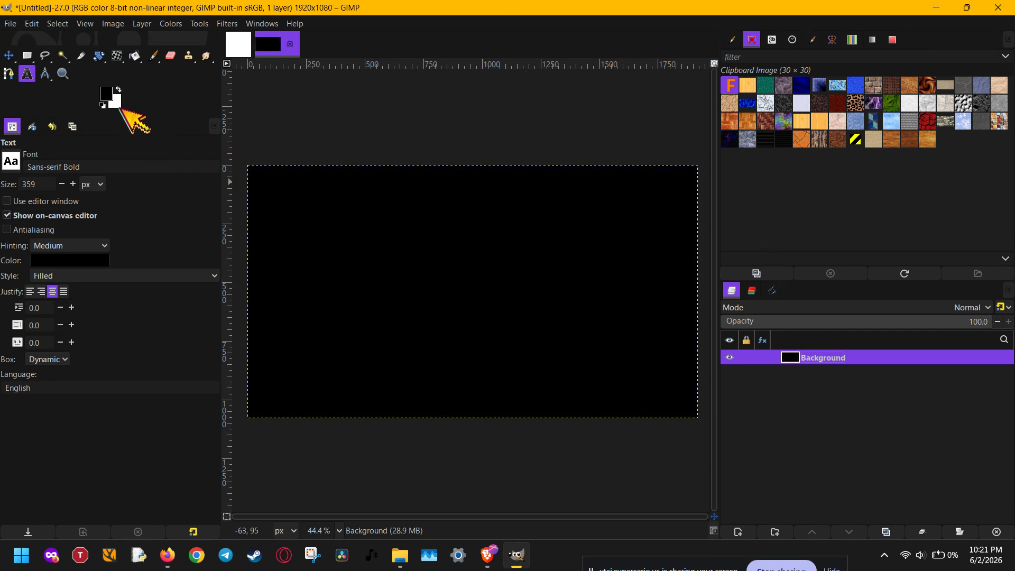
drag(281, 234, 345, 276)
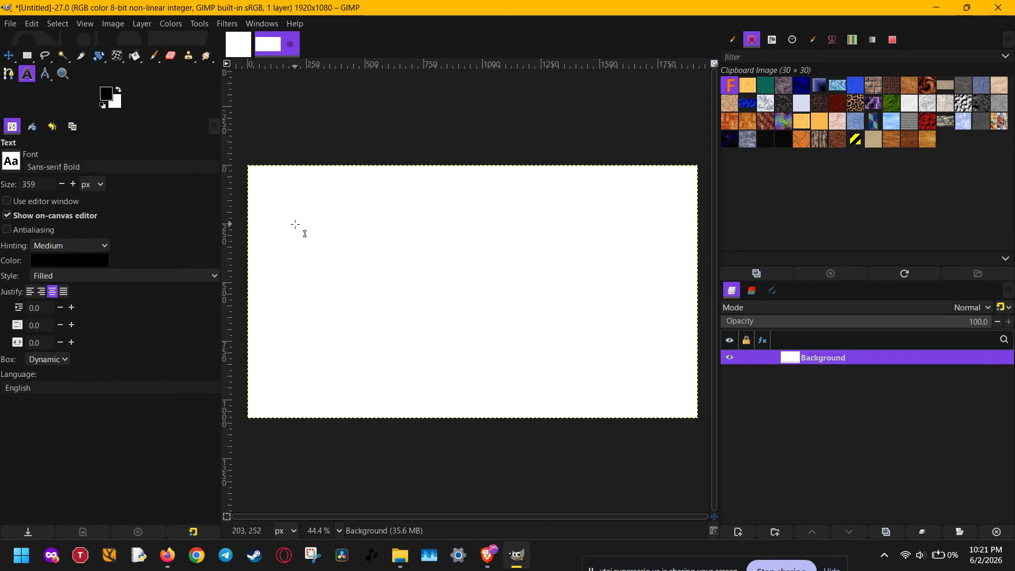
Step: Add the text "TEXT" in Sans-serif Bold at 359 px, starting at about 361, 392 px on the canvas
click(11, 160)
click(157, 140)
click(326, 251)
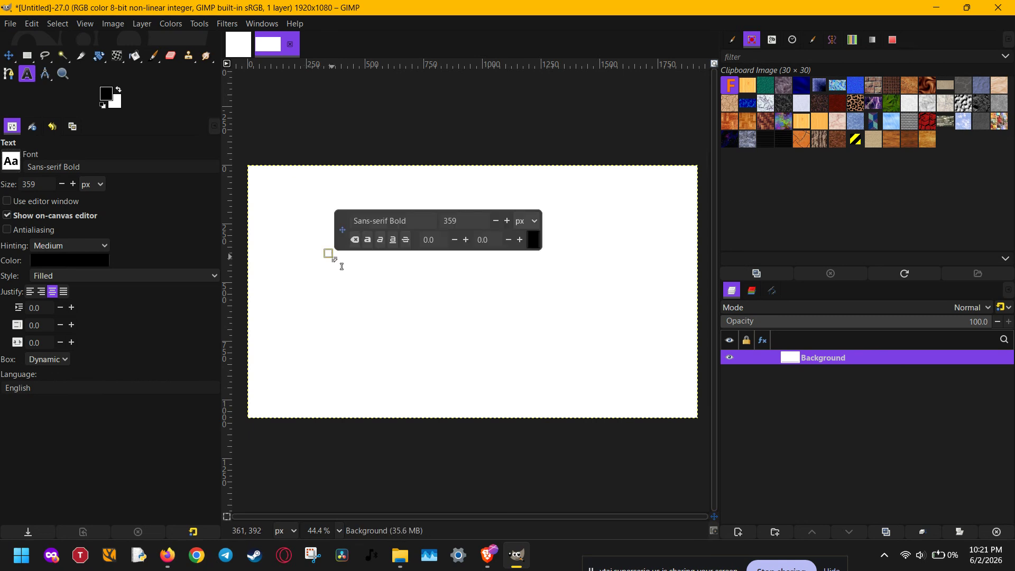
text(TEXT)
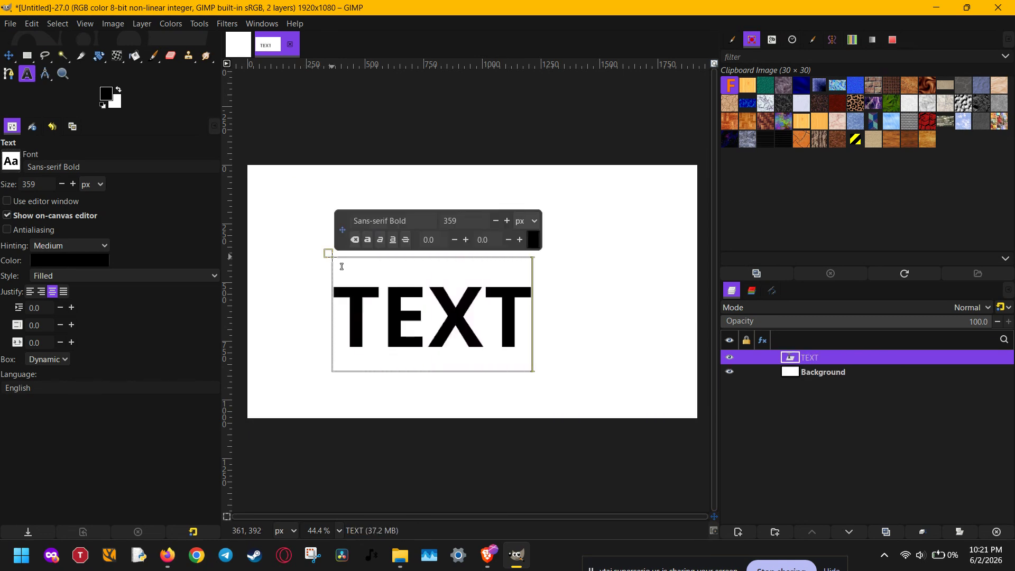
Step: Replace the wording of the text on the canvas with "F5" and finish editing it
key(BackSpace)
key(BackSpace)
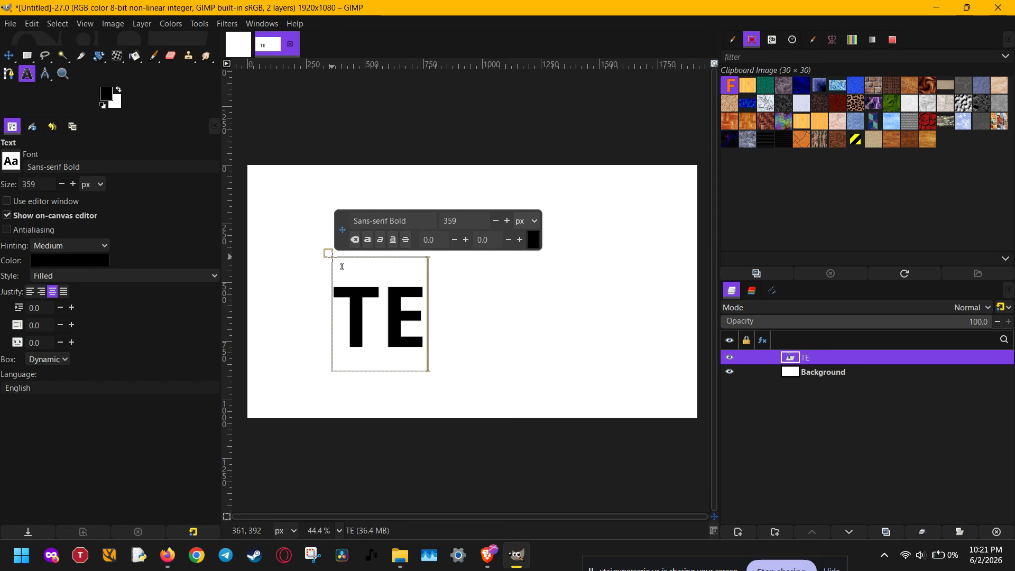
key(BackSpace)
key(BackSpace)
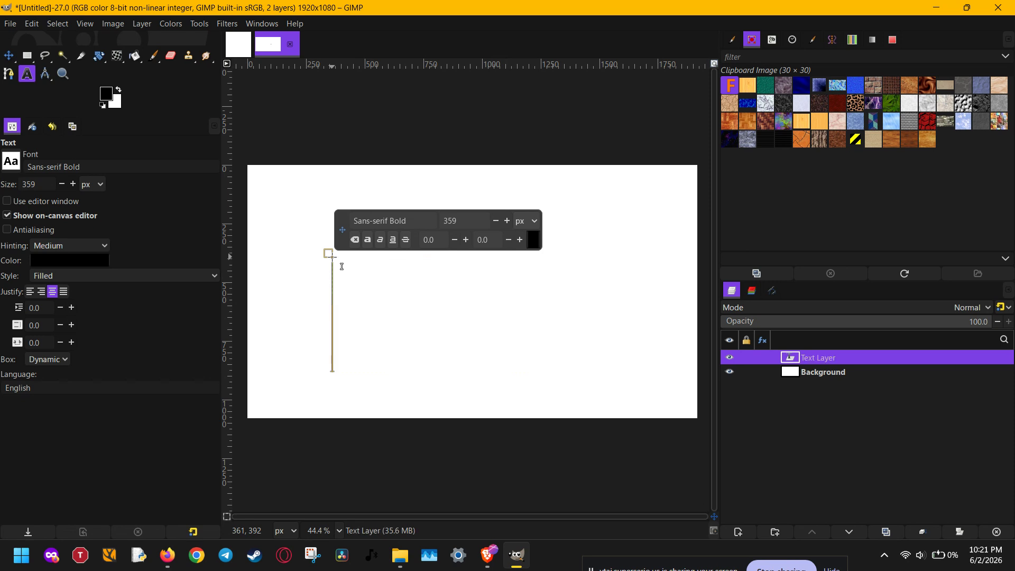
text(f5)
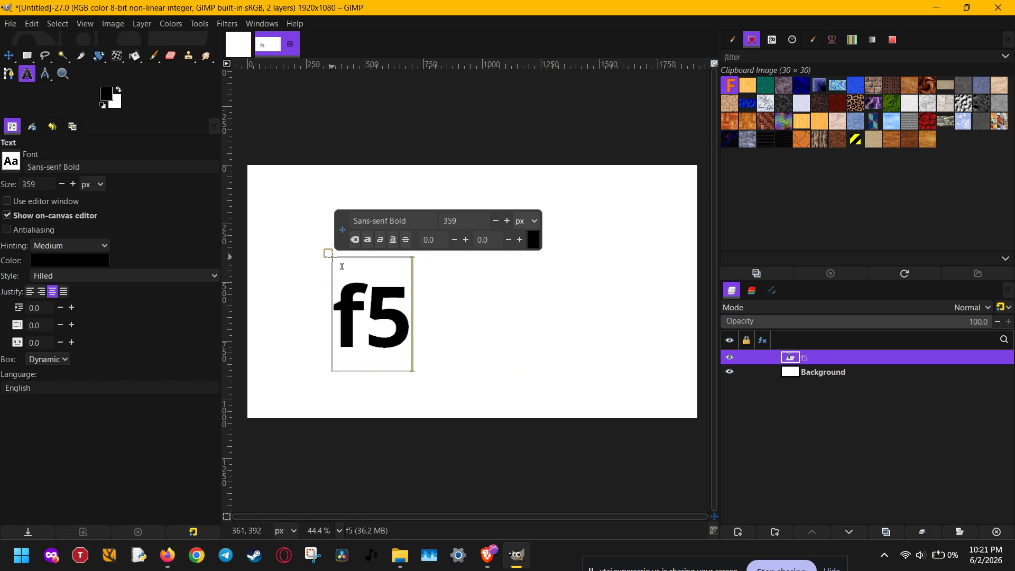
key(BackSpace)
key(BackSpace)
text(F5)
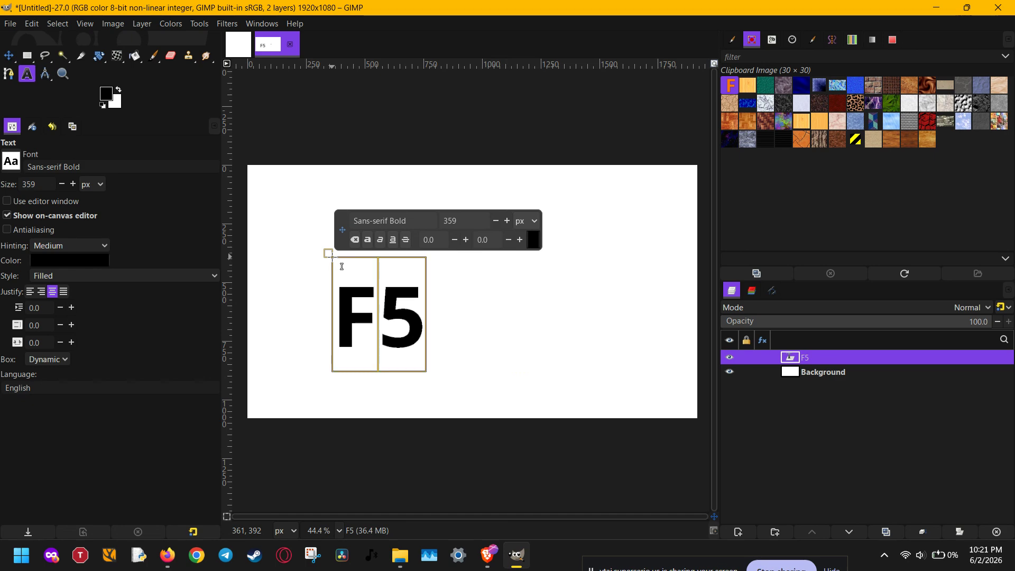
click(688, 340)
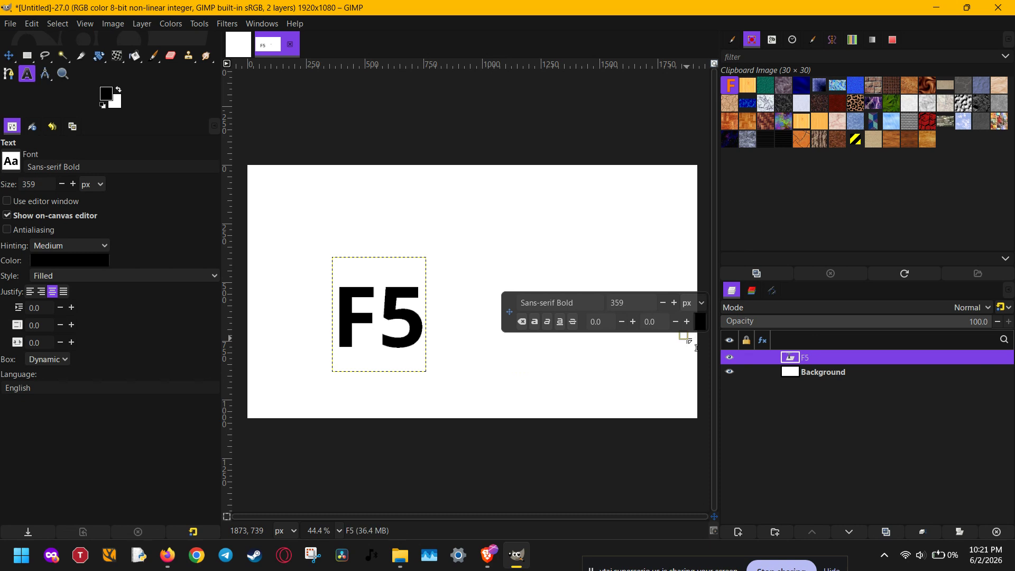
Step: Rasterize the F5 text layer and leave text editing
right_click(828, 359)
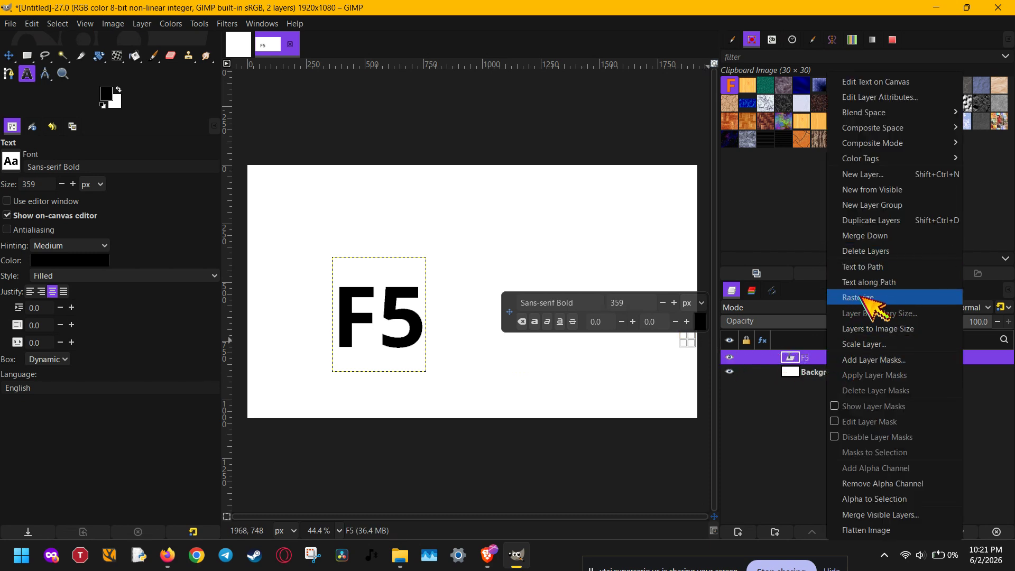
click(875, 299)
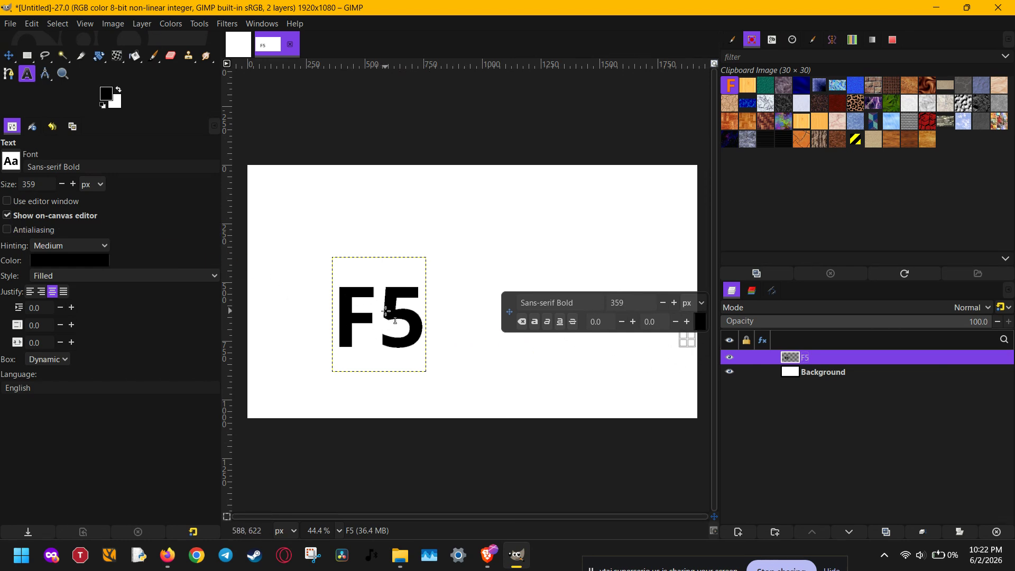
key(Escape)
Step: Select the letter F with a rectangle of about 261 × 342 px, then cut and paste it as a separate layer
key(r)
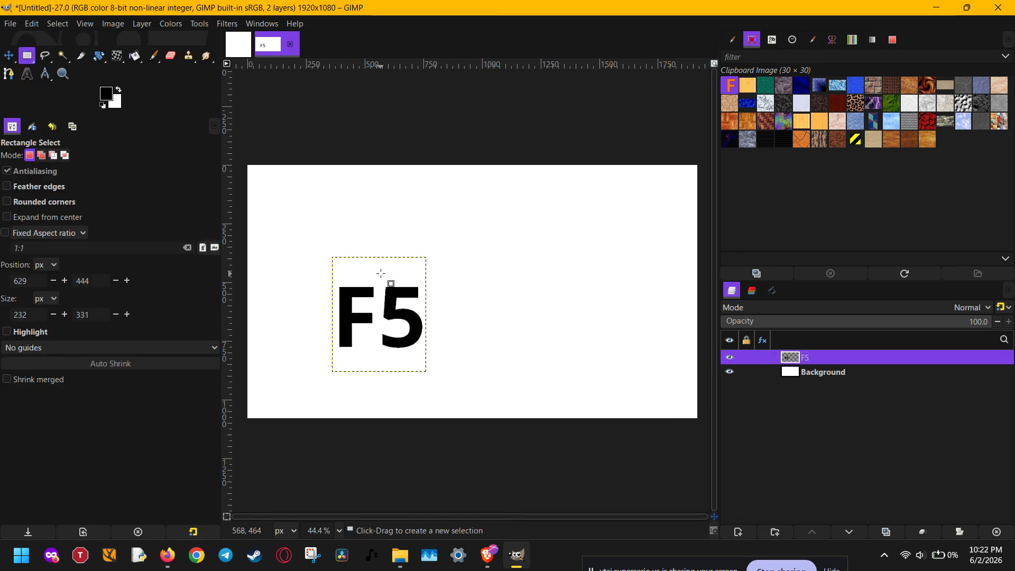
drag(380, 272, 319, 354)
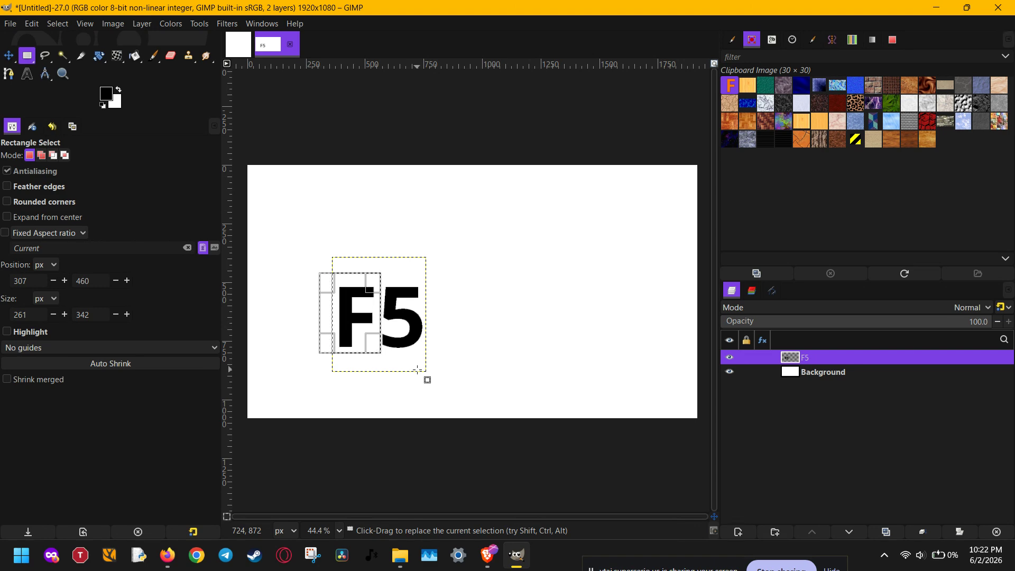
key(ctrl+x)
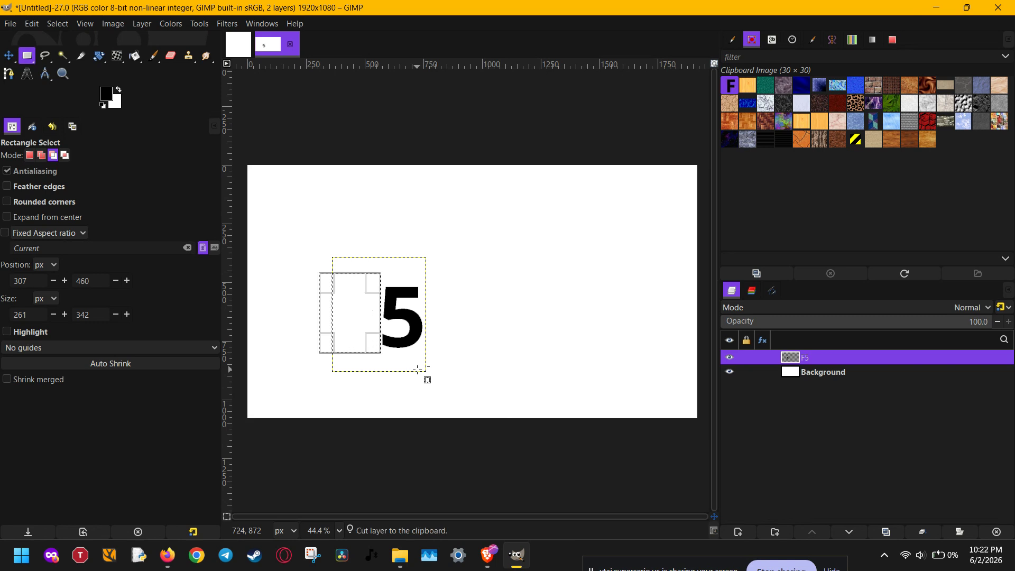
key(ctrl+v)
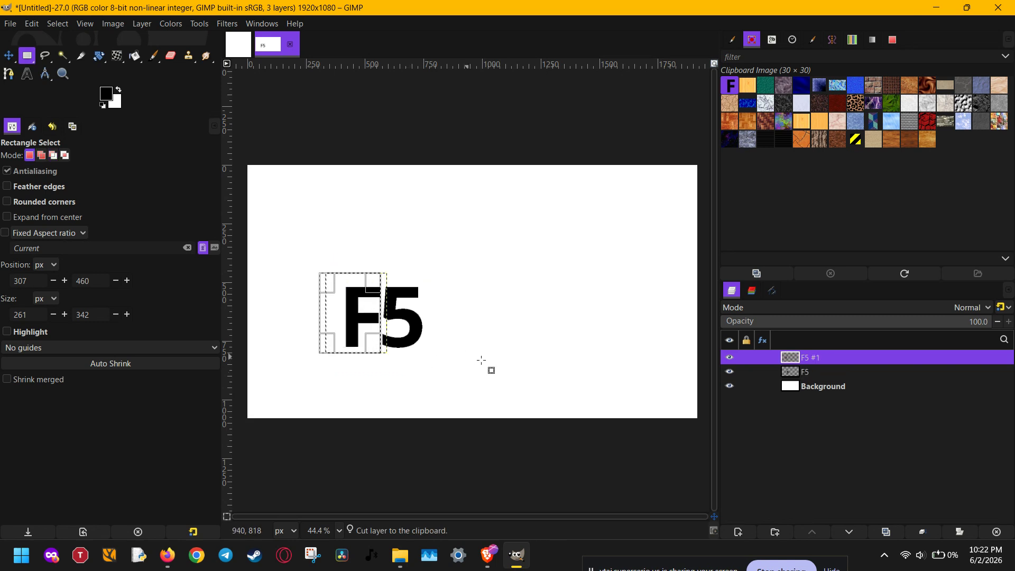
Step: Rename the pasted letter's layer to "F" and the original text layer to "5"
double_click(807, 358)
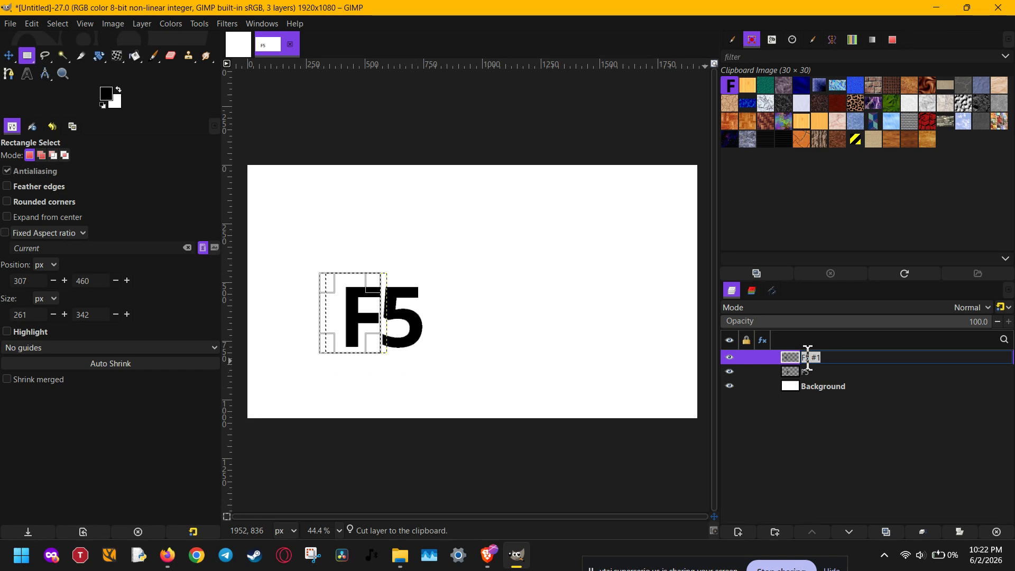
text(F)
double_click(844, 371)
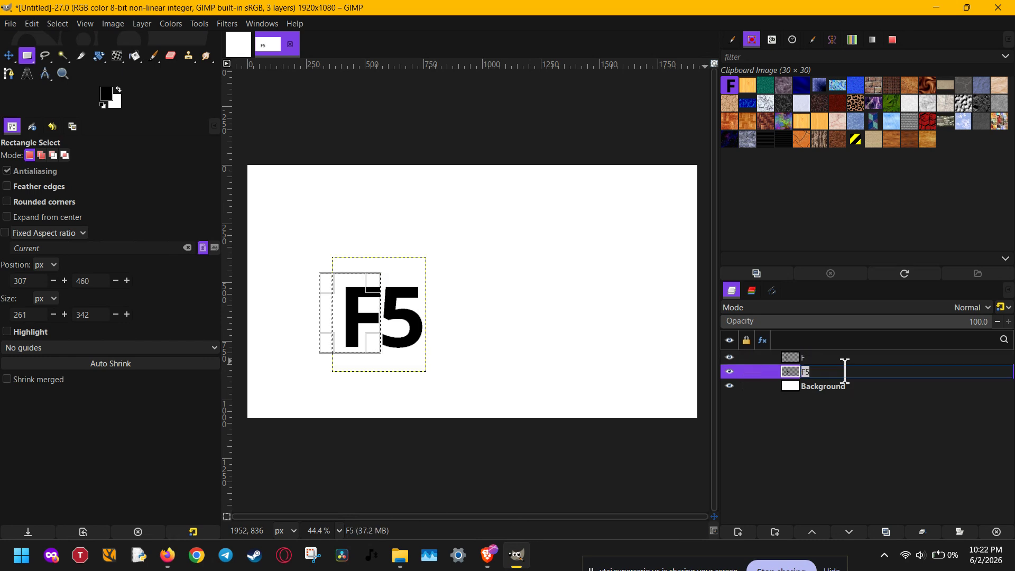
text(5)
key(Return)
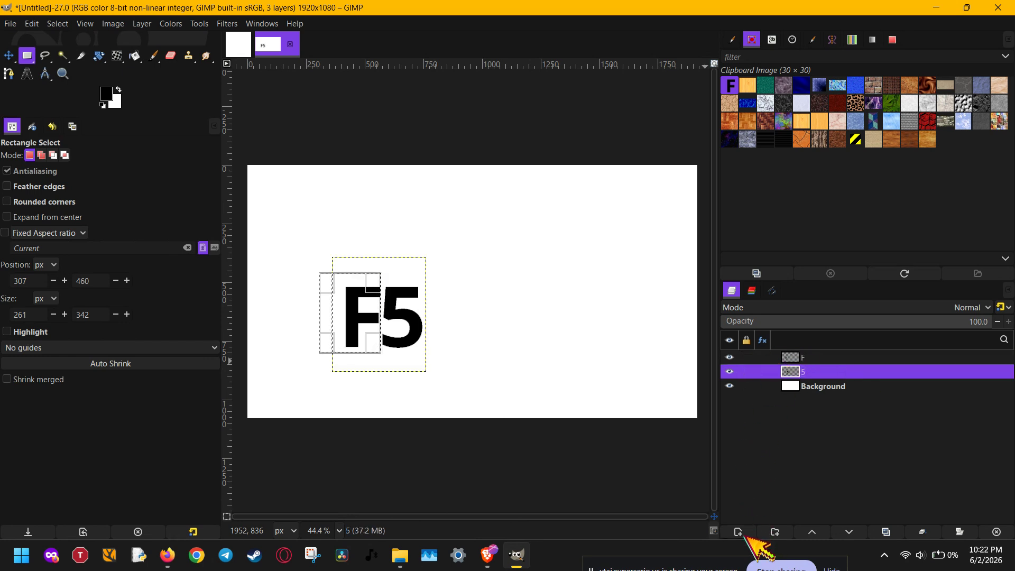
Step: Clear the rectangular selection around the letter F
click(821, 358)
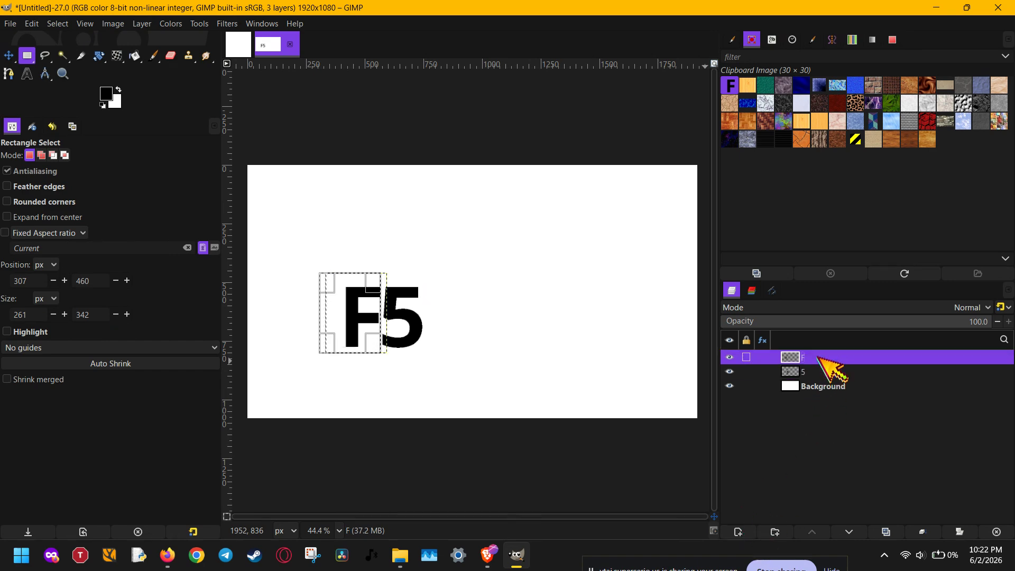
click(819, 371)
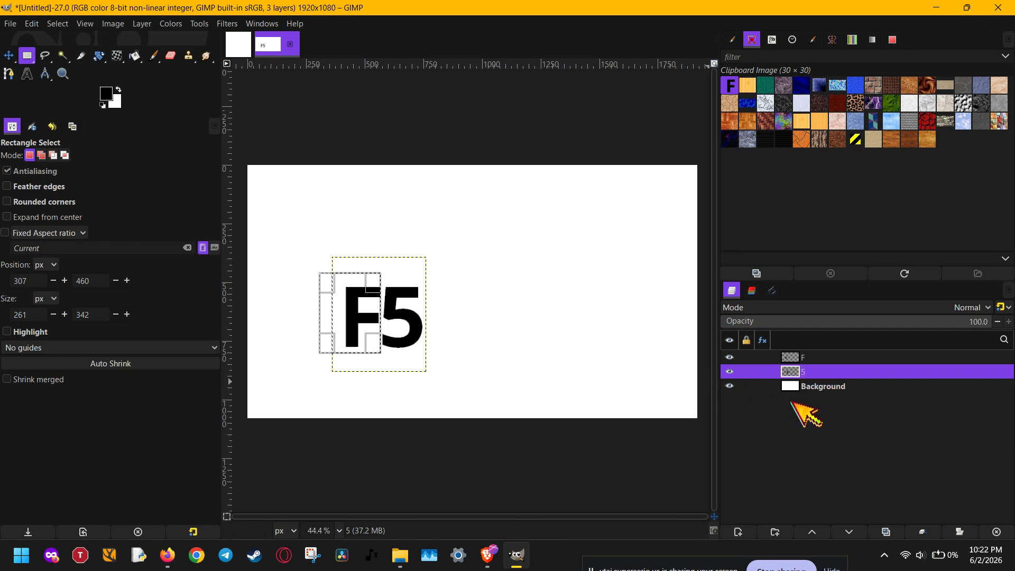
click(825, 385)
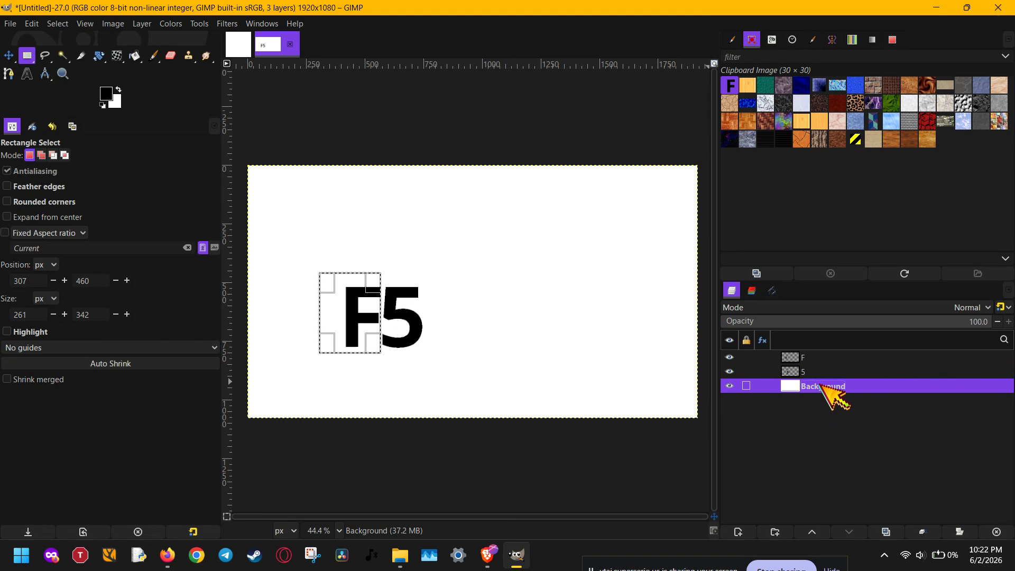
key(Escape)
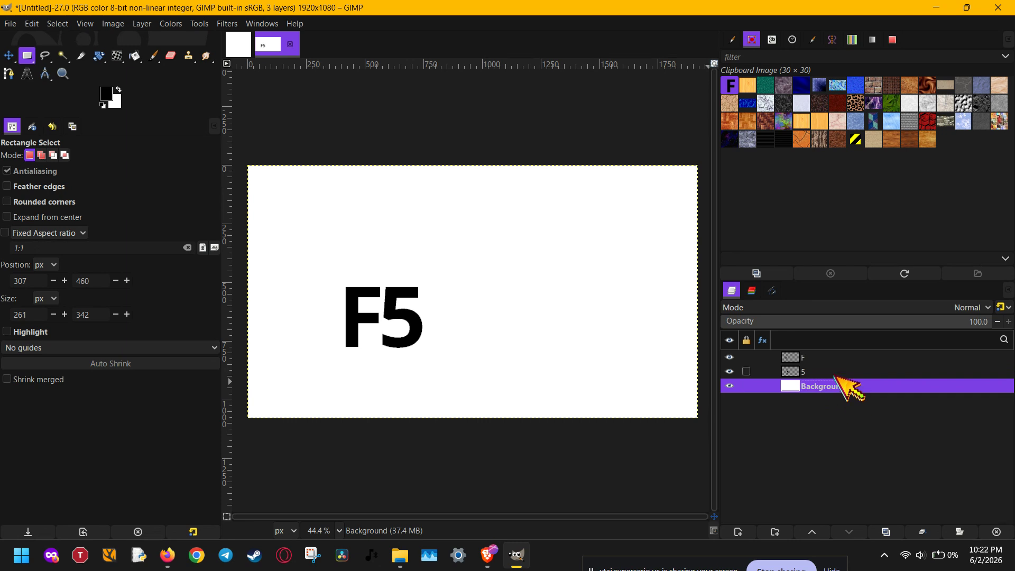
Step: Rotate the letter on layer F slightly clockwise with Unified Transform
click(838, 371)
click(839, 358)
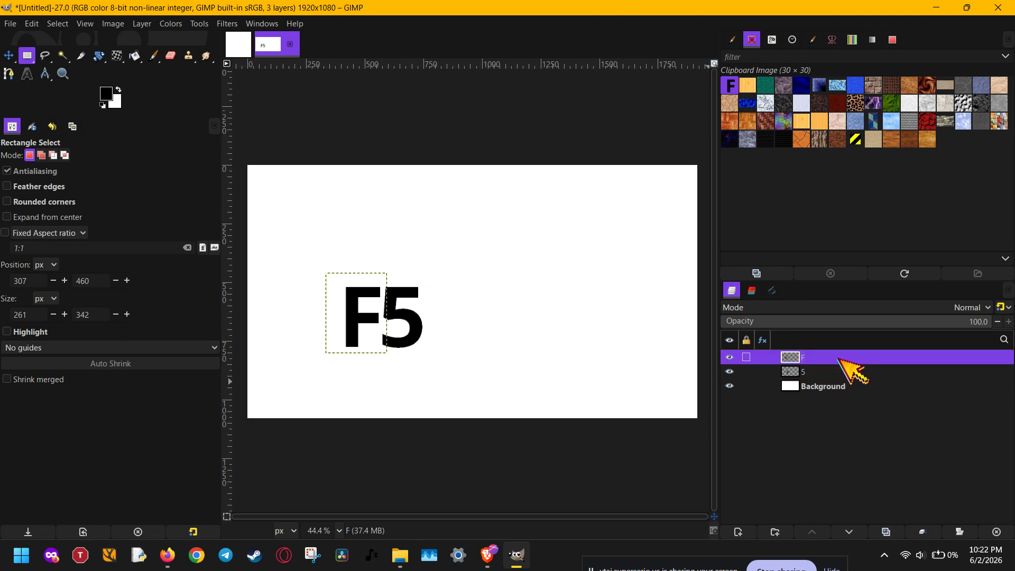
click(837, 372)
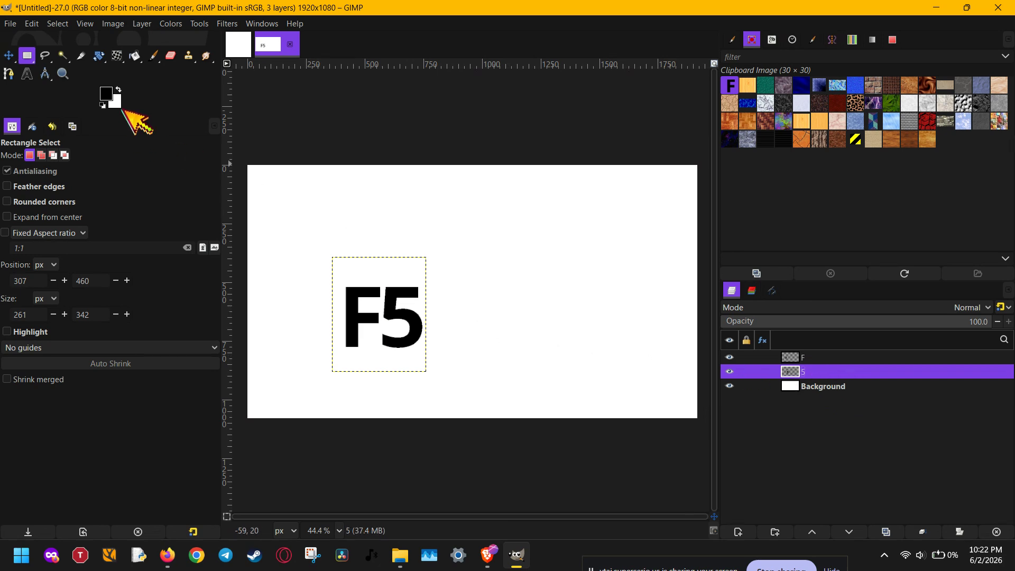
click(803, 357)
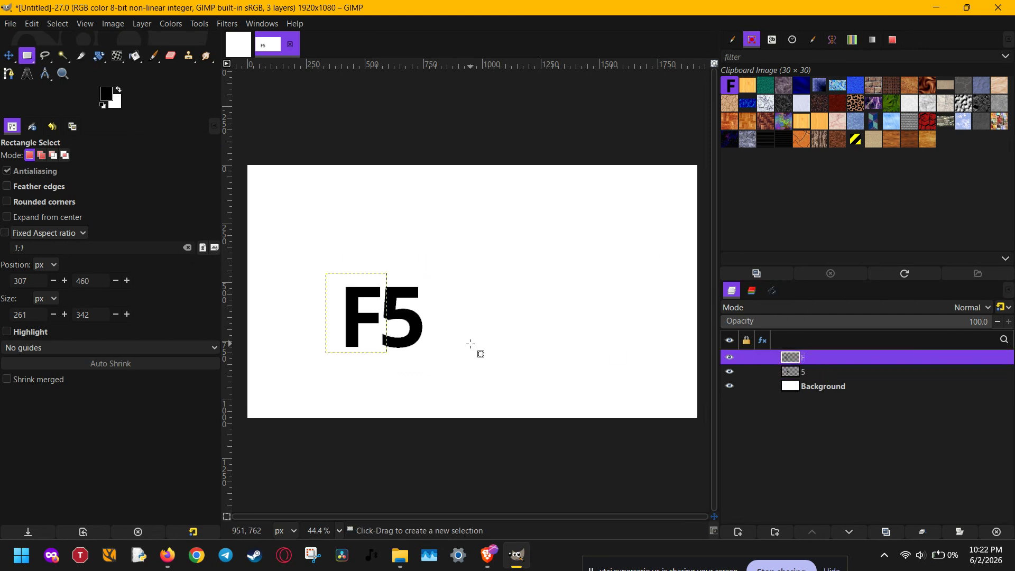
key(shift+t)
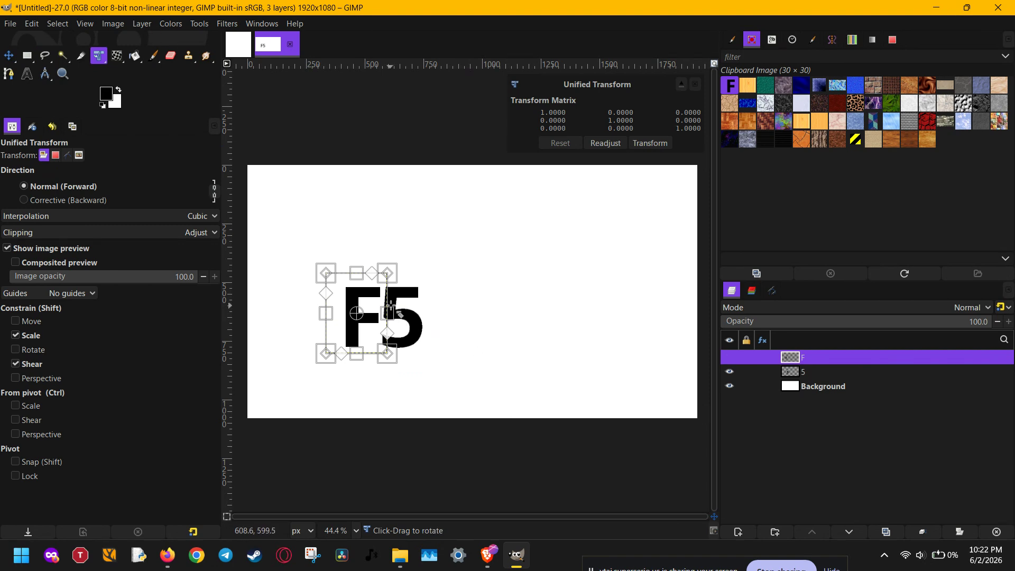
mouse_move(439, 294)
mouse_down()
mouse_move(441, 319)
mouse_move(436, 279)
mouse_move(436, 306)
mouse_up()
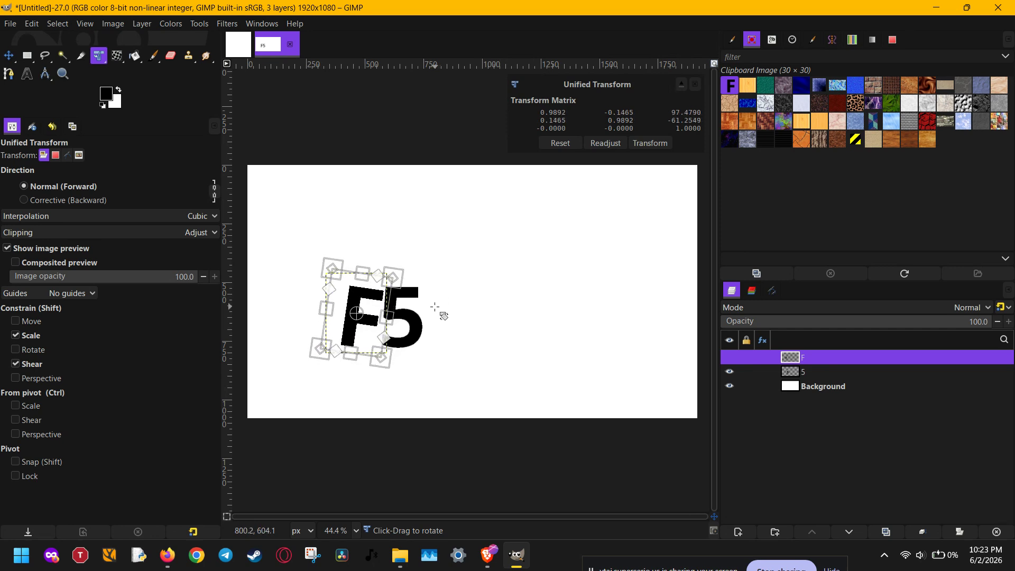
drag(370, 311, 370, 308)
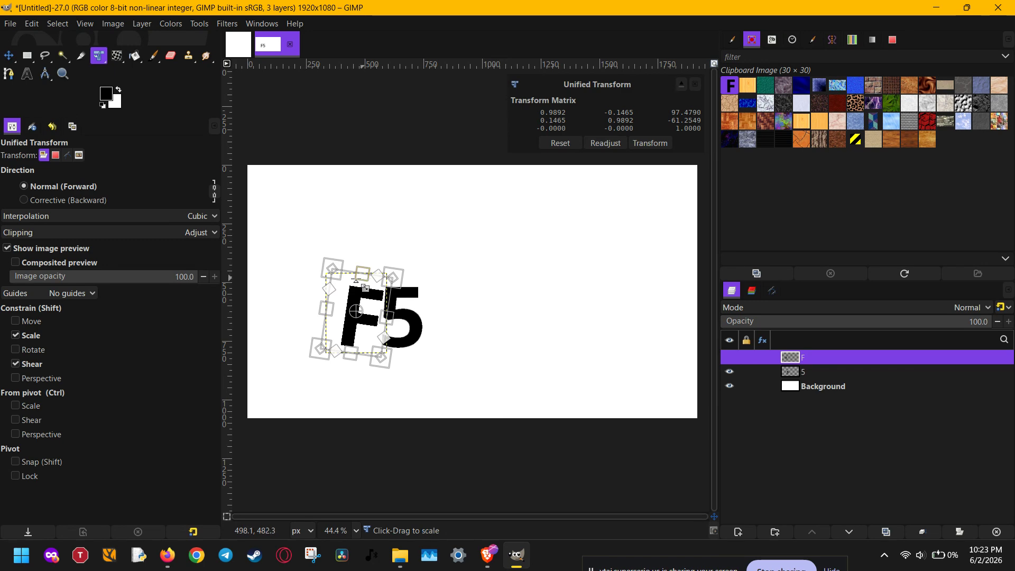
Step: Try shearing the rotated F by pulling its left side down, and undo that shear
mouse_move(328, 289)
mouse_down()
mouse_move(316, 290)
mouse_move(317, 301)
mouse_up()
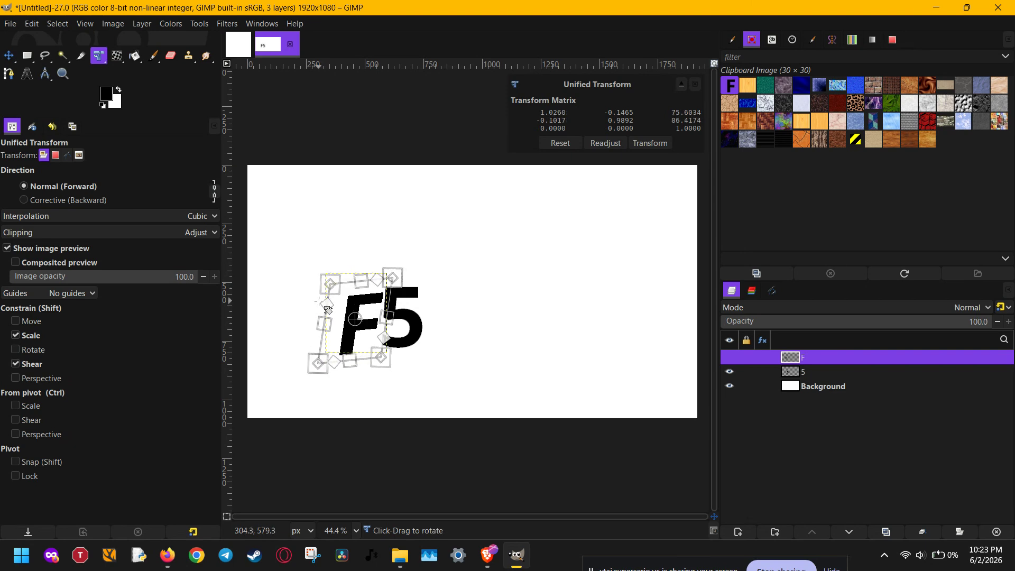
key(ctrl+z)
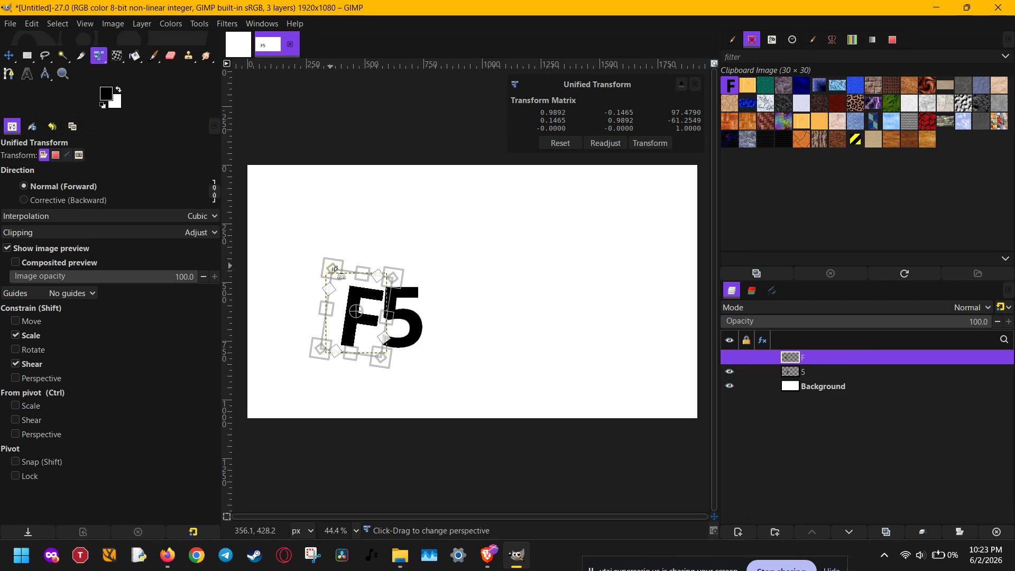
Step: Move the rotated F left, clear of the 5, and apply the transform
mouse_move(355, 291)
mouse_down()
mouse_move(336, 309)
mouse_move(367, 312)
mouse_move(373, 299)
mouse_up()
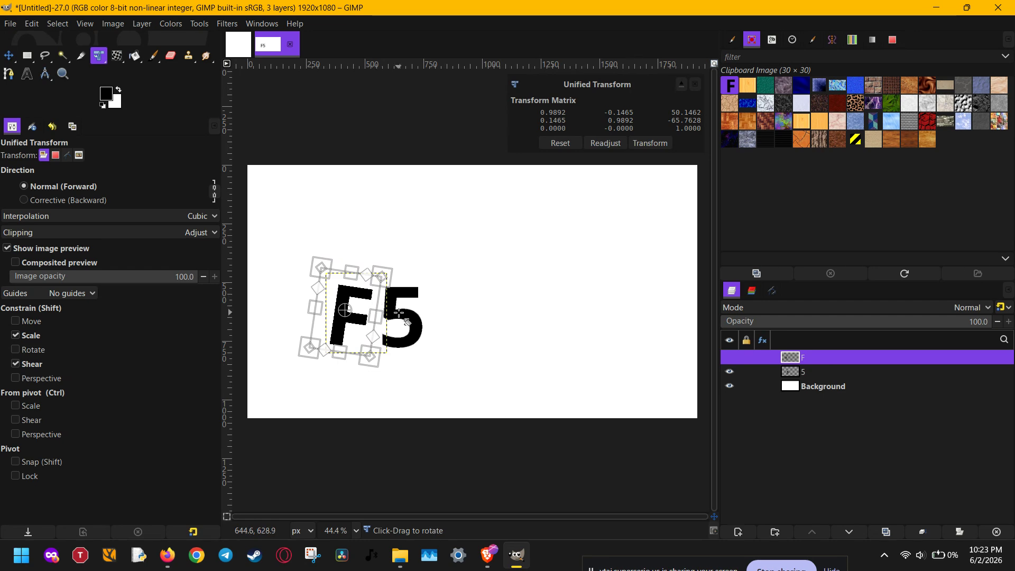
key(Return)
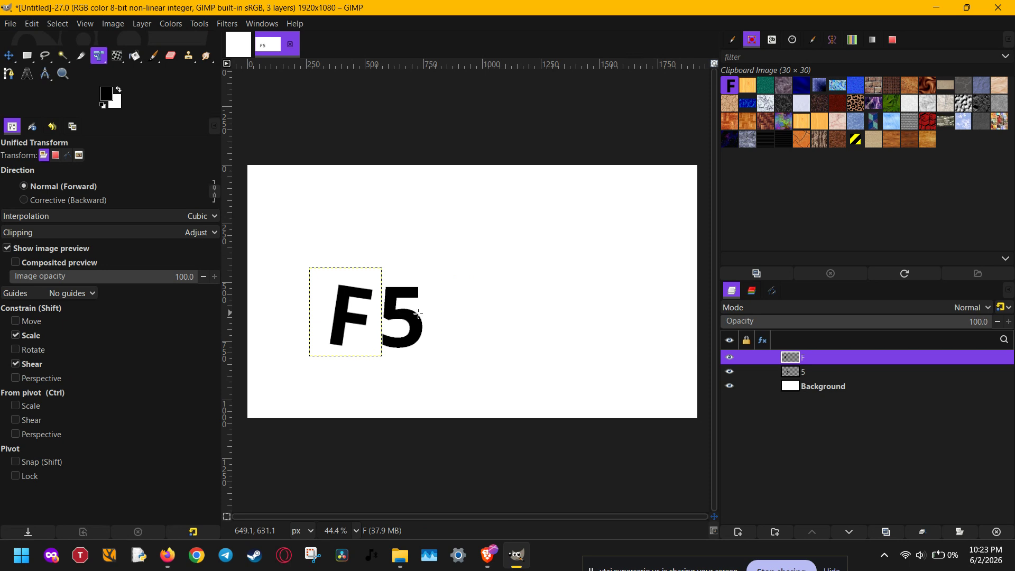
Step: Rotate the 5 on layer 5 slightly counterclockwise with Unified Transform, position it close beside the F, and apply the transform
click(840, 371)
click(661, 364)
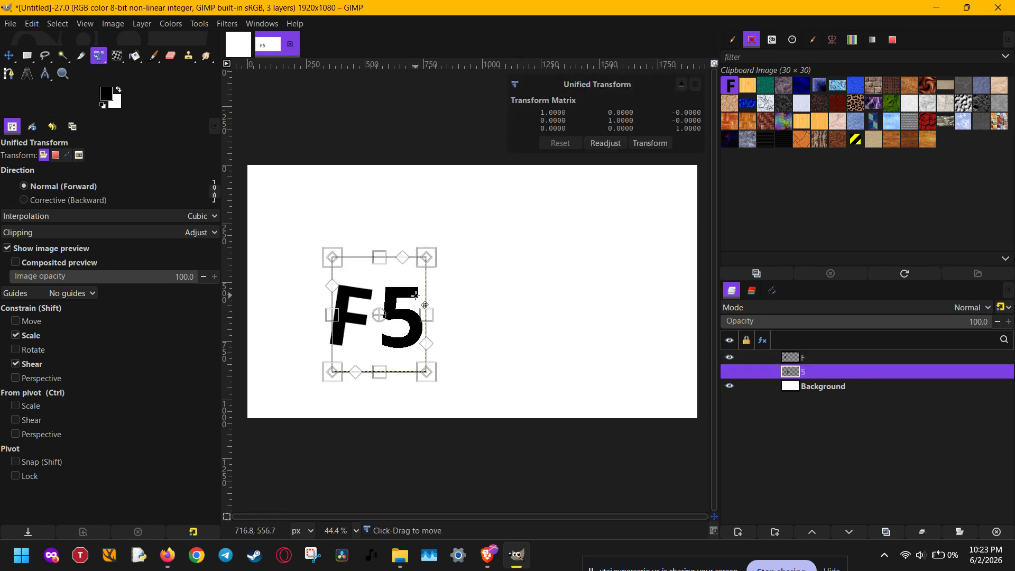
drag(422, 305, 435, 309)
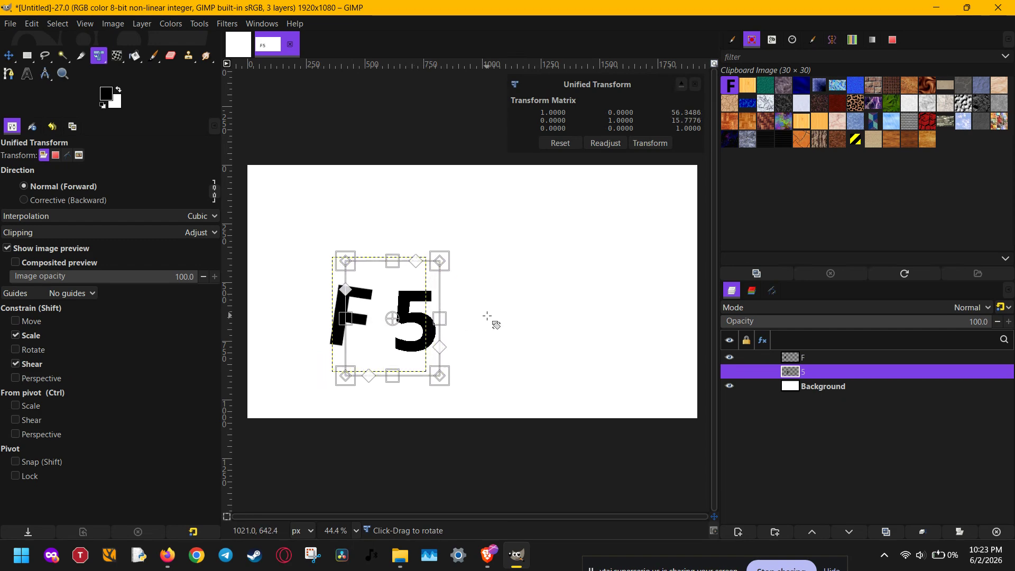
drag(494, 323, 476, 305)
drag(416, 316, 396, 305)
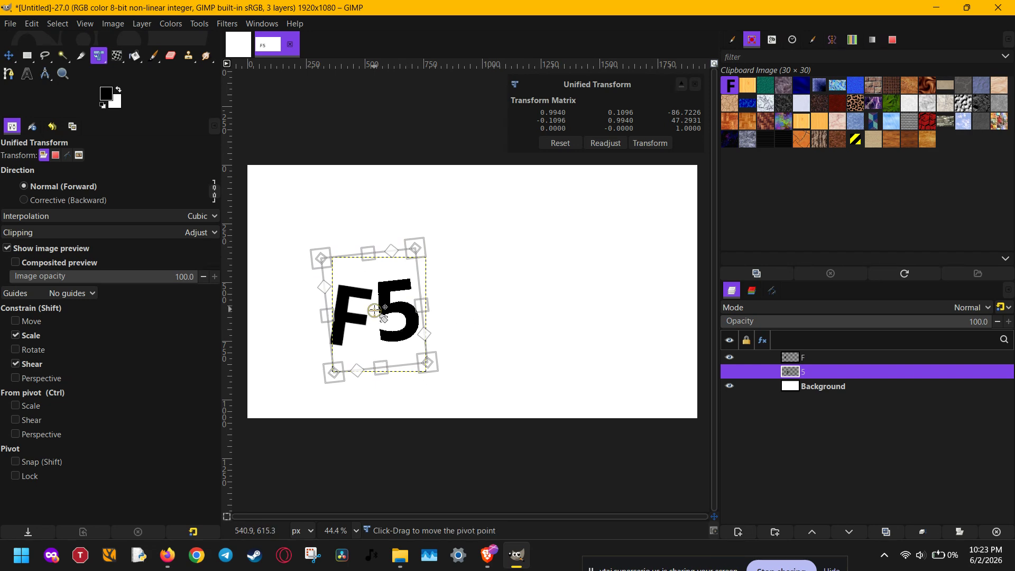
scroll(372, 317, up, 4)
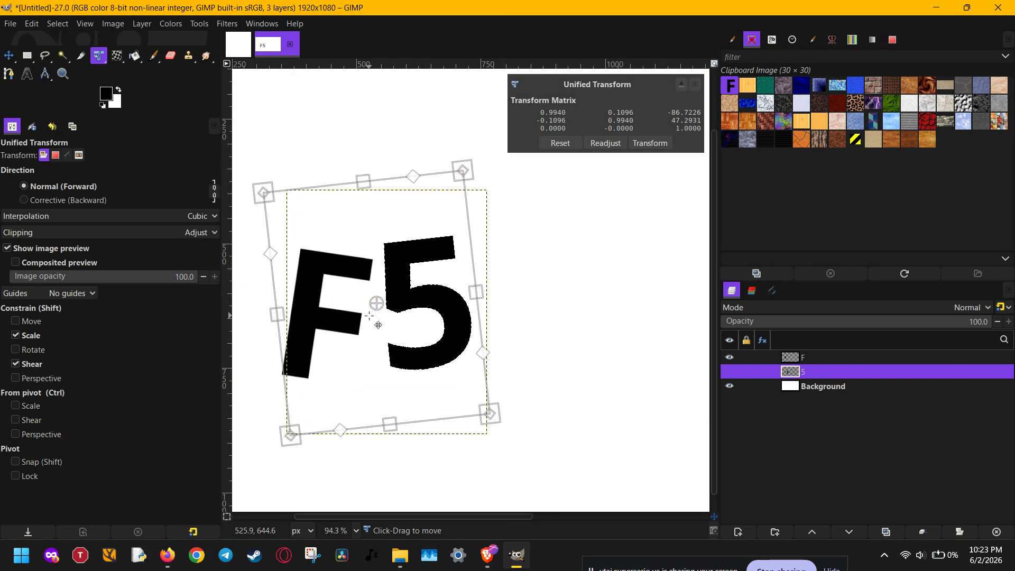
key(Return)
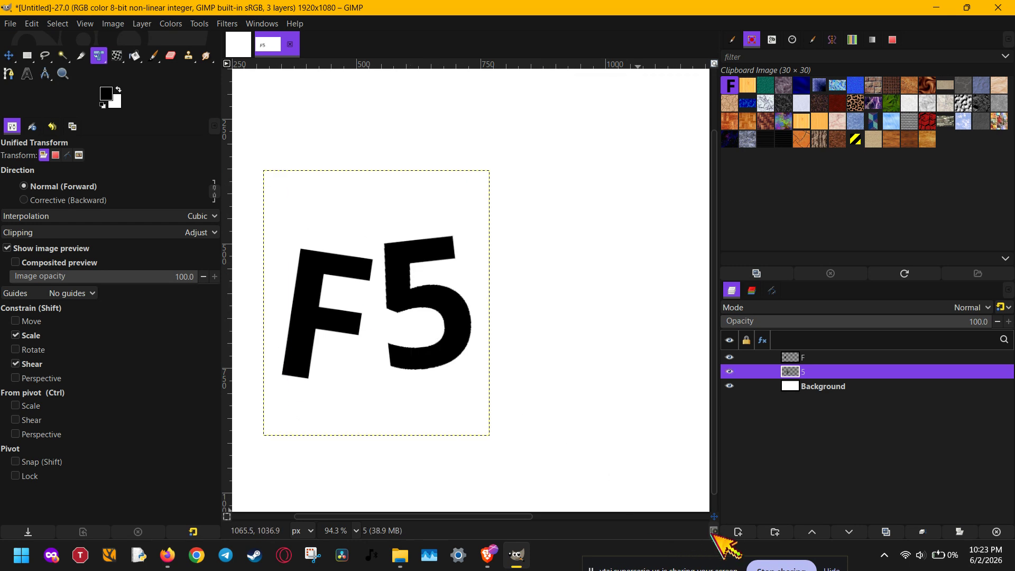
Step: Add a transparent 1920 × 1080 layer named STR and move it above layer F
click(738, 532)
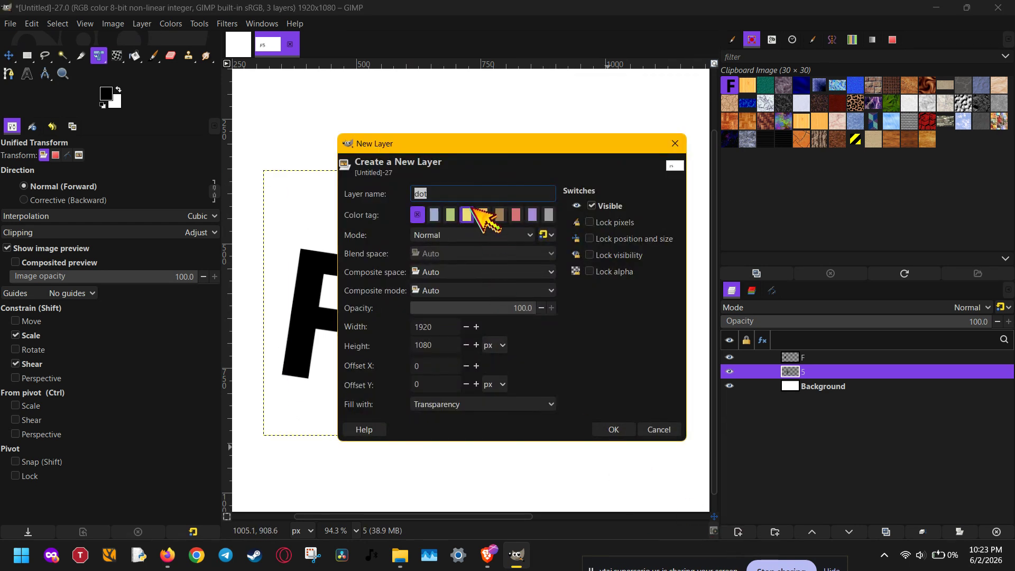
key(Return)
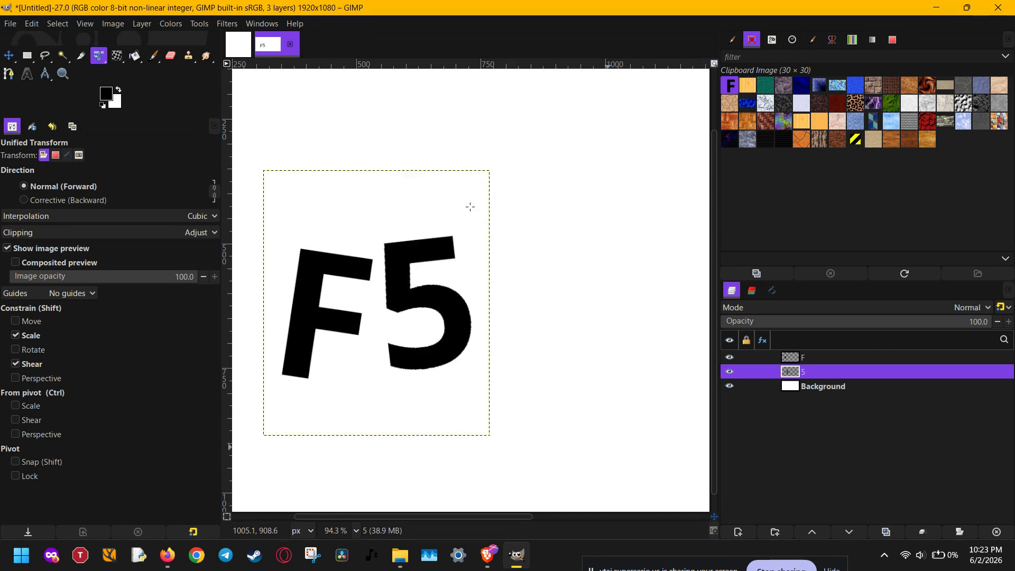
click(471, 207)
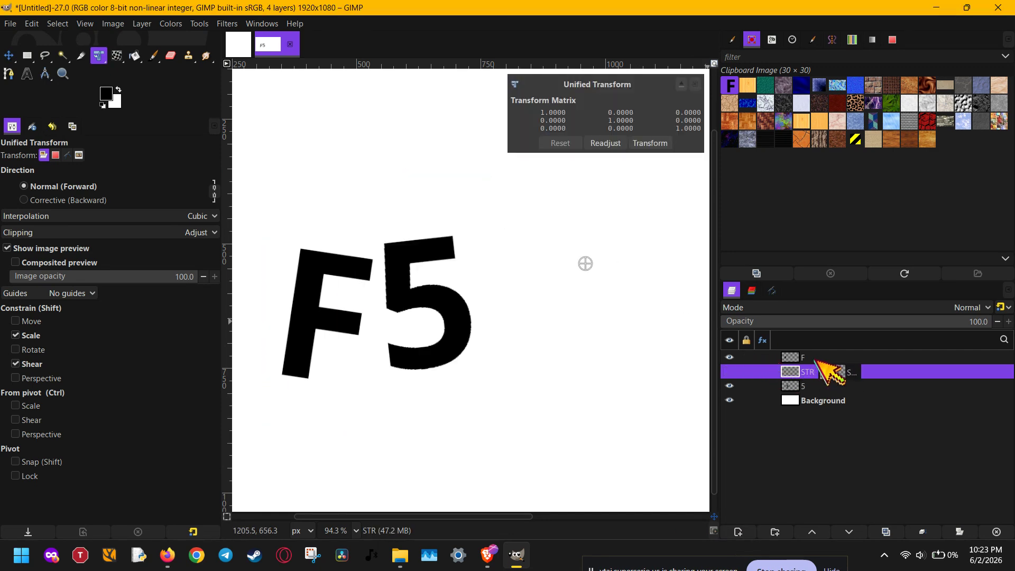
drag(814, 370, 815, 354)
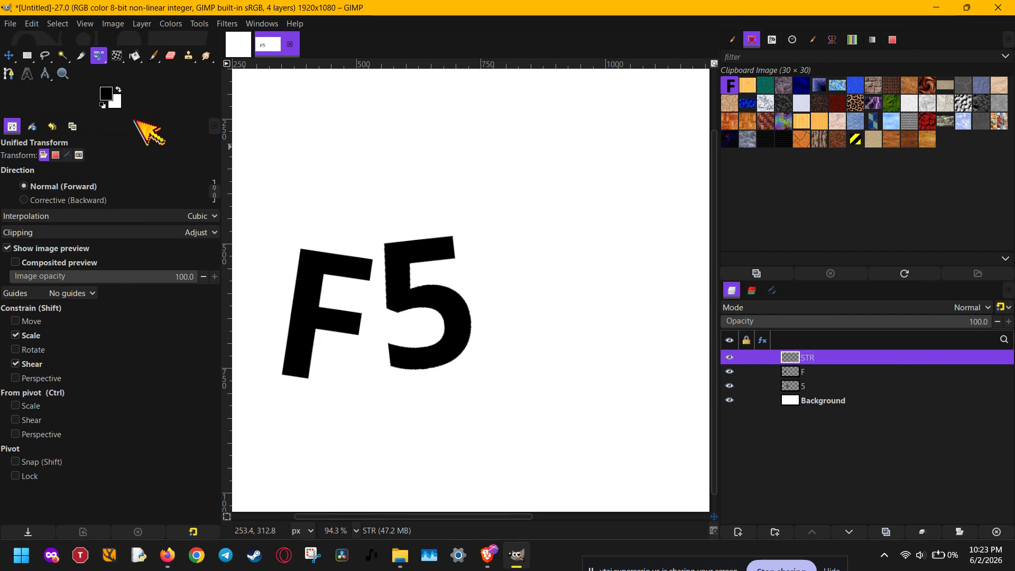
Step: Try drawing a near-vertical two-anchor path up from the top of the F and creating a vector layer from it
key(b)
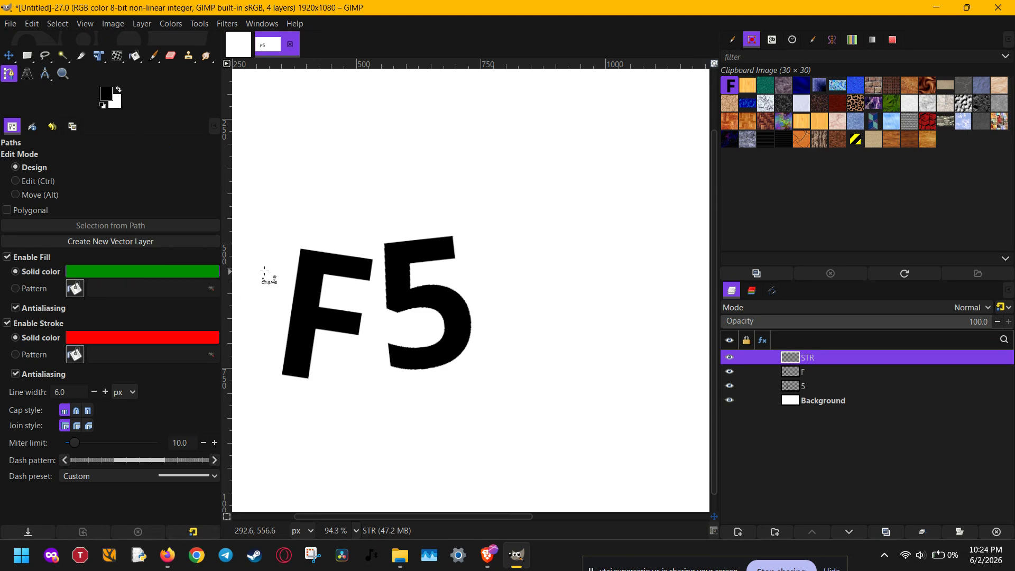
click(309, 268)
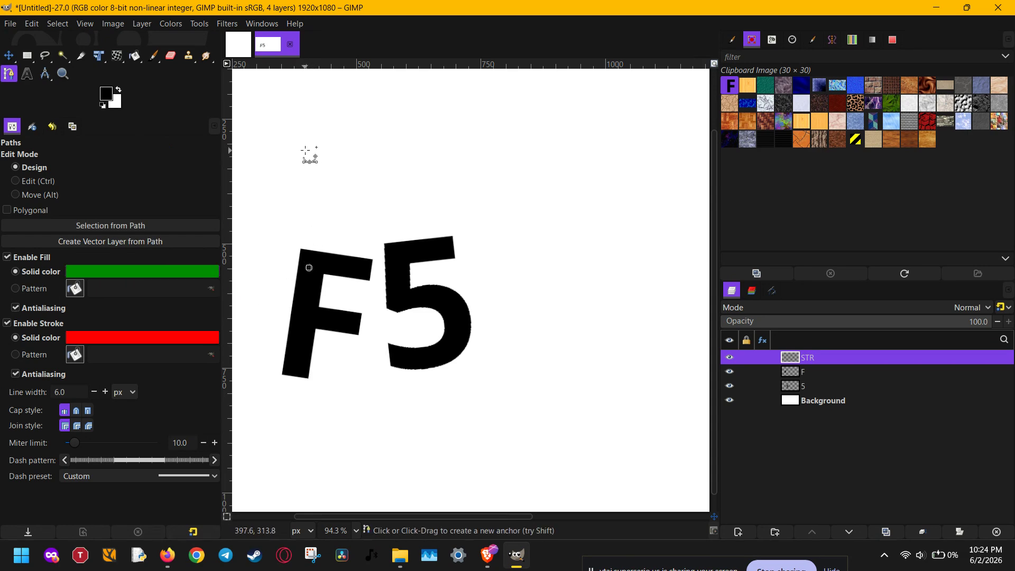
click(305, 114)
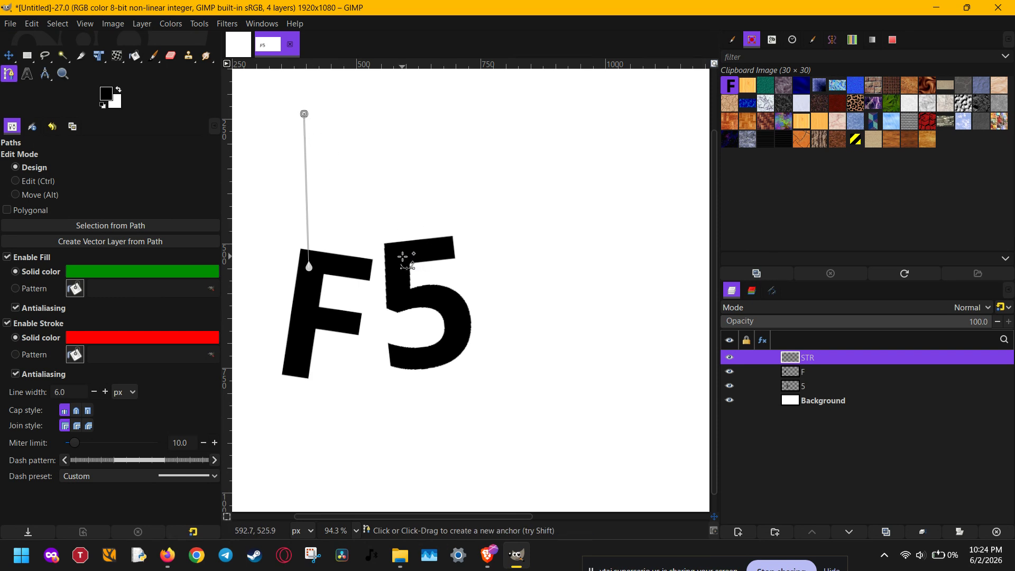
click(172, 241)
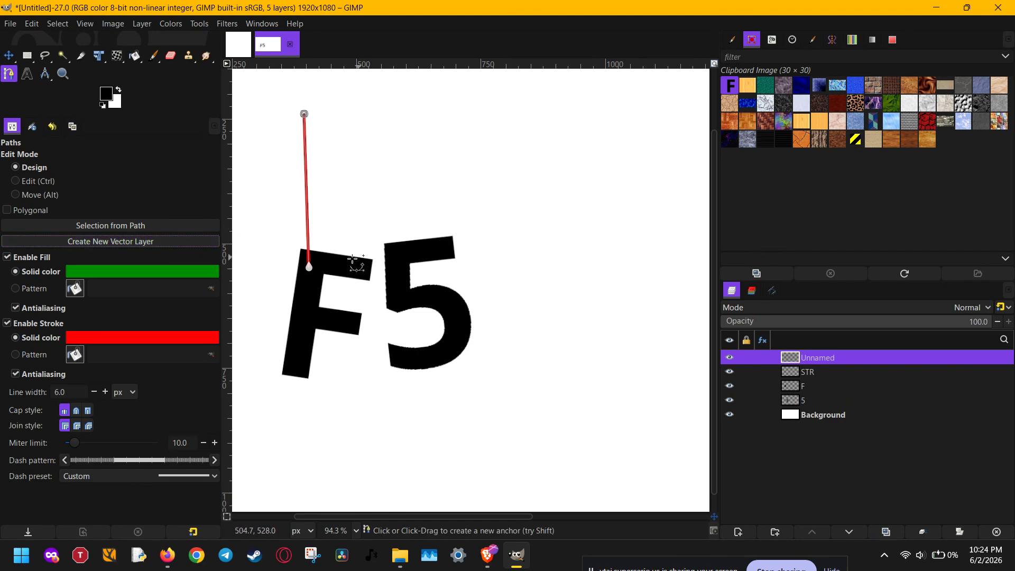
Step: Try extending the path to the 5 and deleting its segment, and undo back to before the vector layer
click(445, 248)
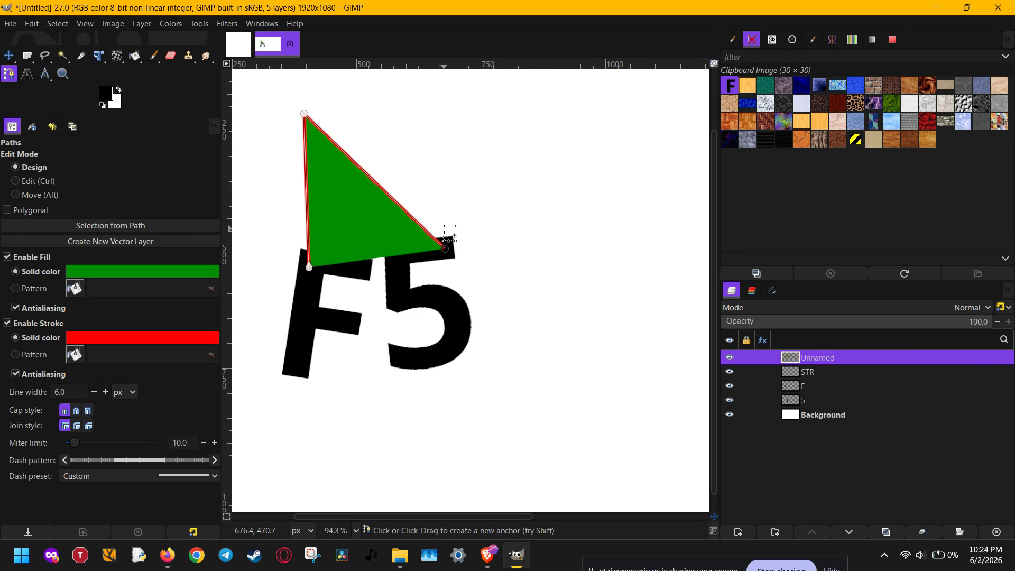
key(ctrl+z)
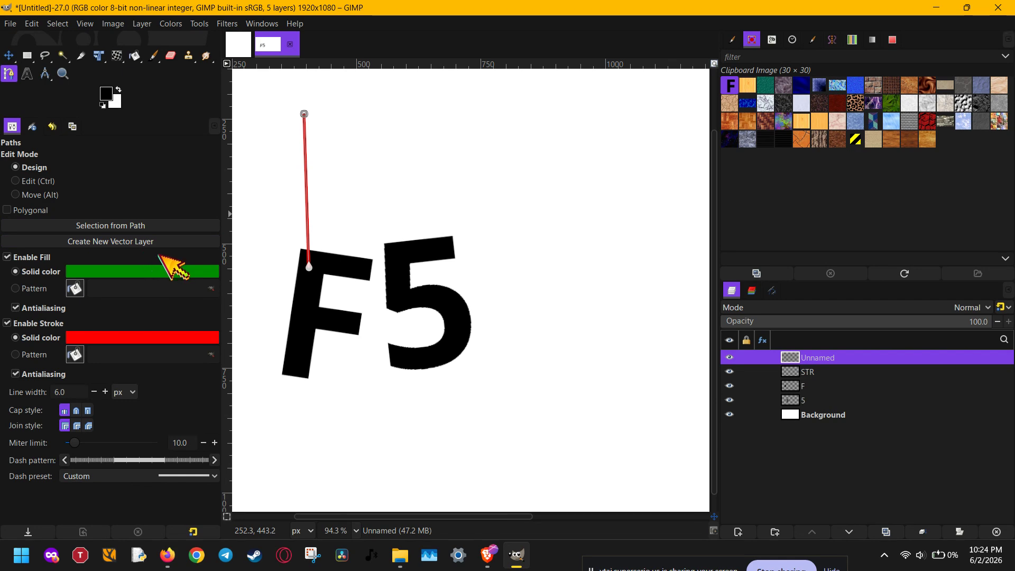
right_click(448, 253)
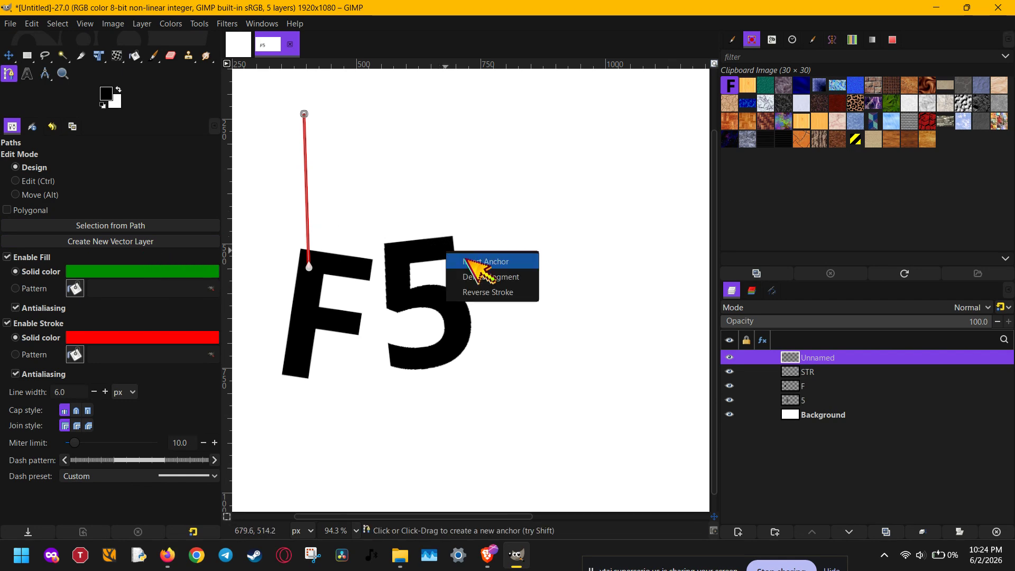
click(531, 279)
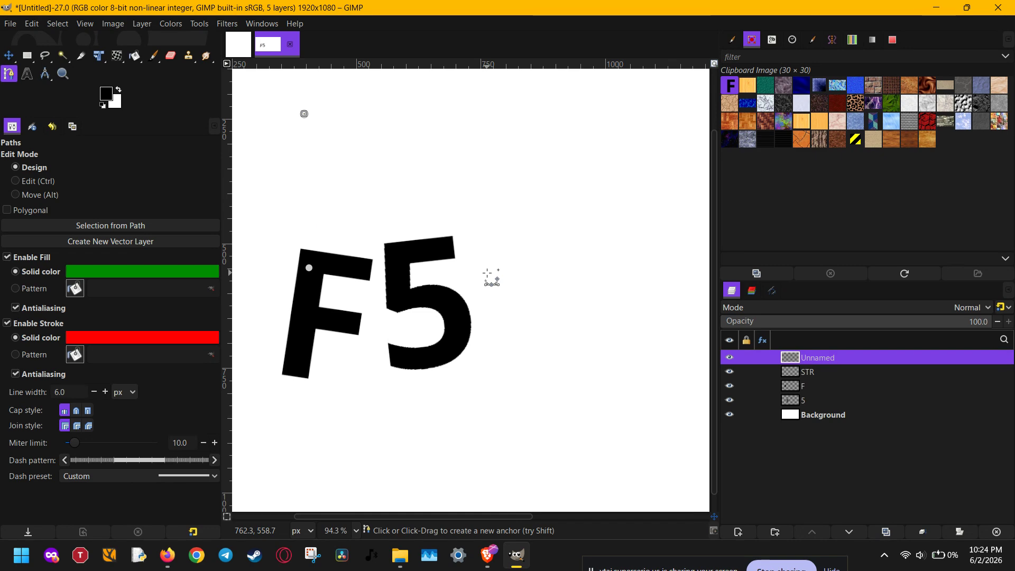
key(ctrl+z)
key(ctrl+z)
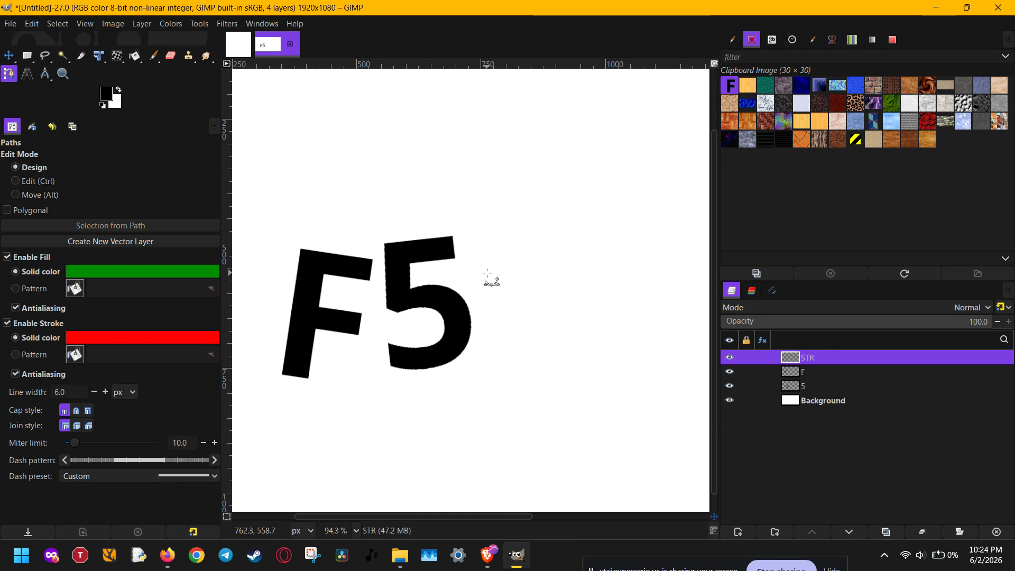
Step: Paint a red dot on the upper bar of the F and another on the 5, using the Pencil at size 19
key(n)
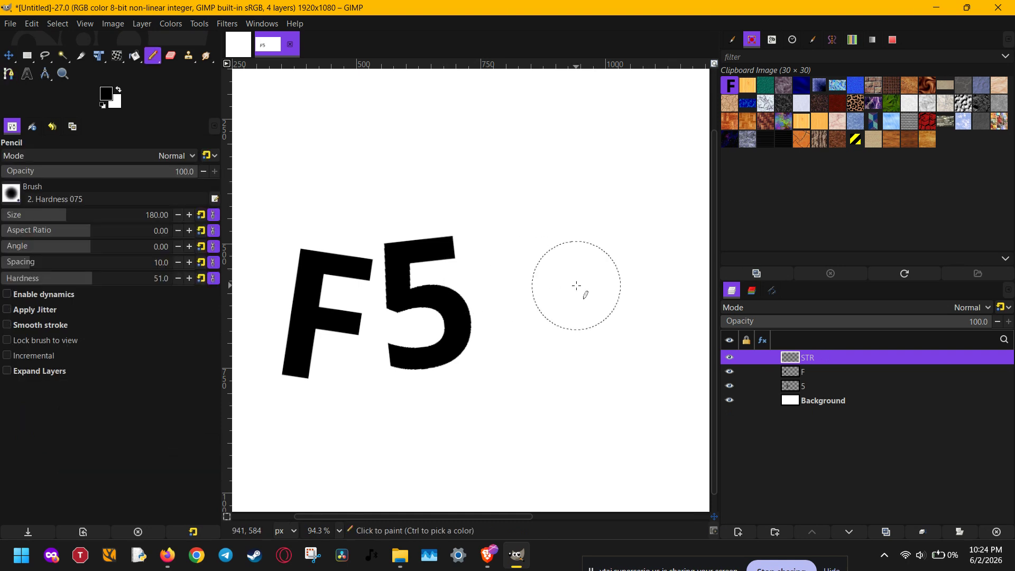
click(21, 216)
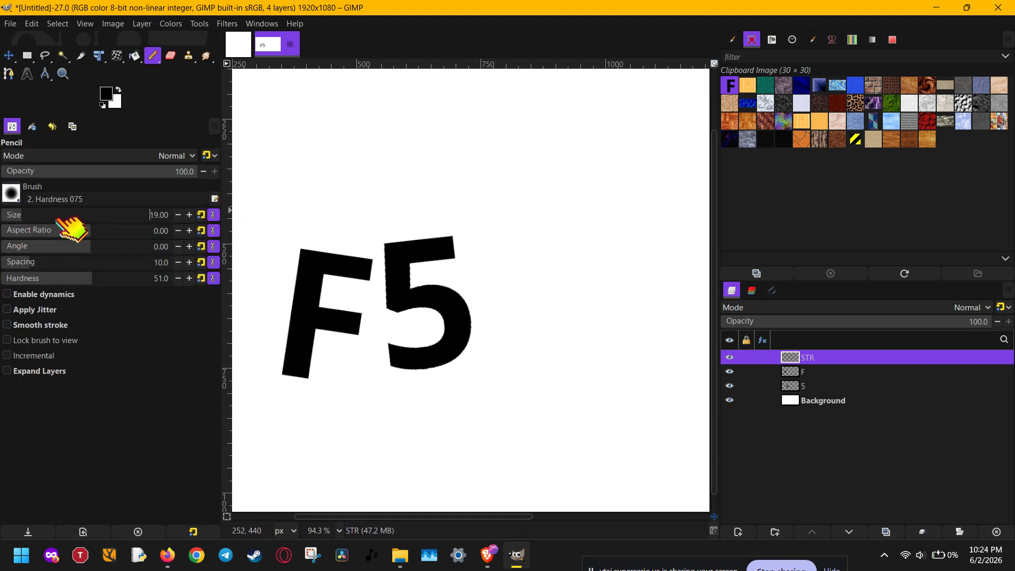
click(313, 262)
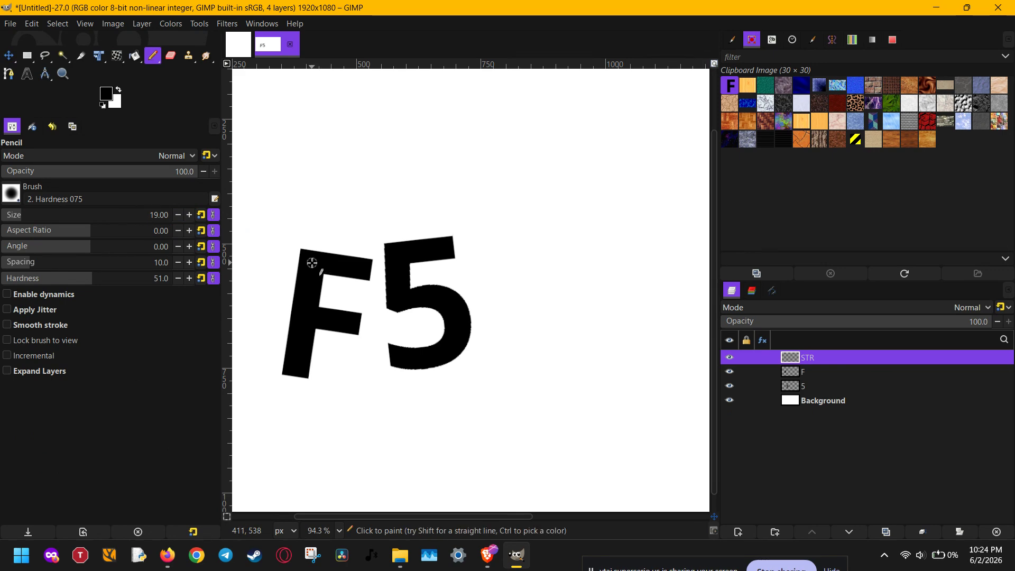
click(107, 95)
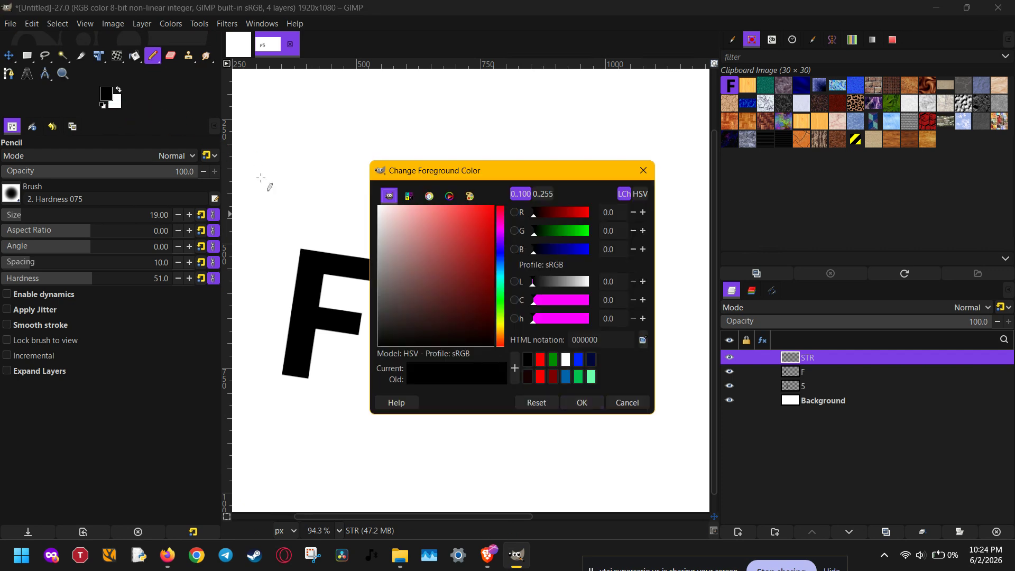
click(478, 224)
click(581, 402)
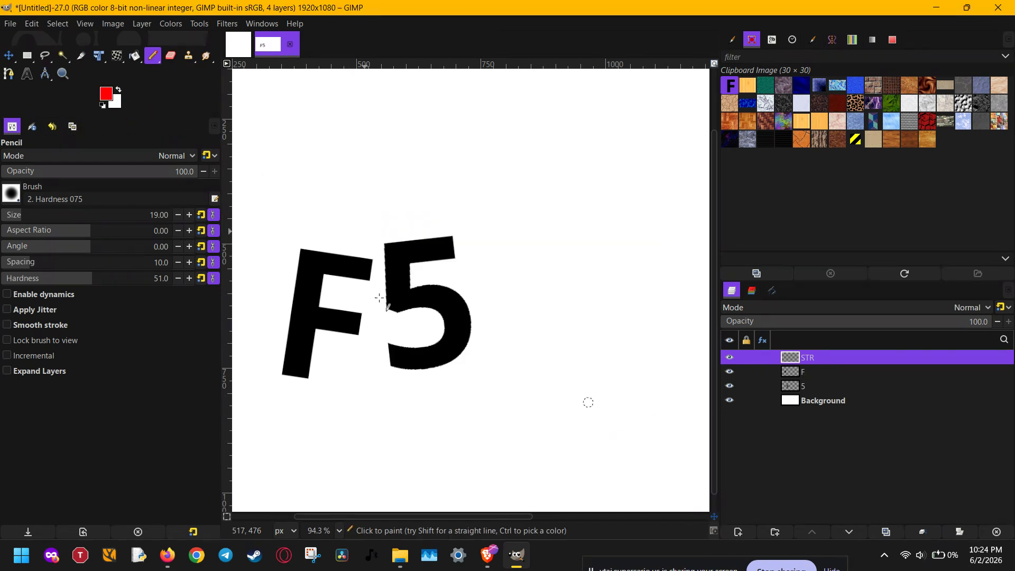
click(311, 260)
click(426, 249)
Step: Draw a straight vertical red line upward from each dot with the Pencil at size 9
click(16, 216)
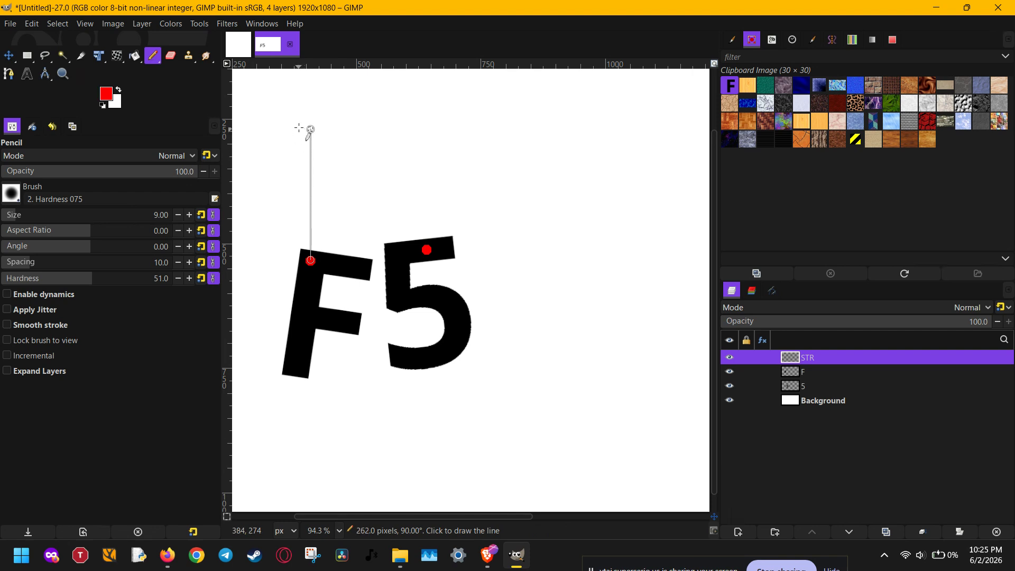
ctrl+shift+click(302, 91)
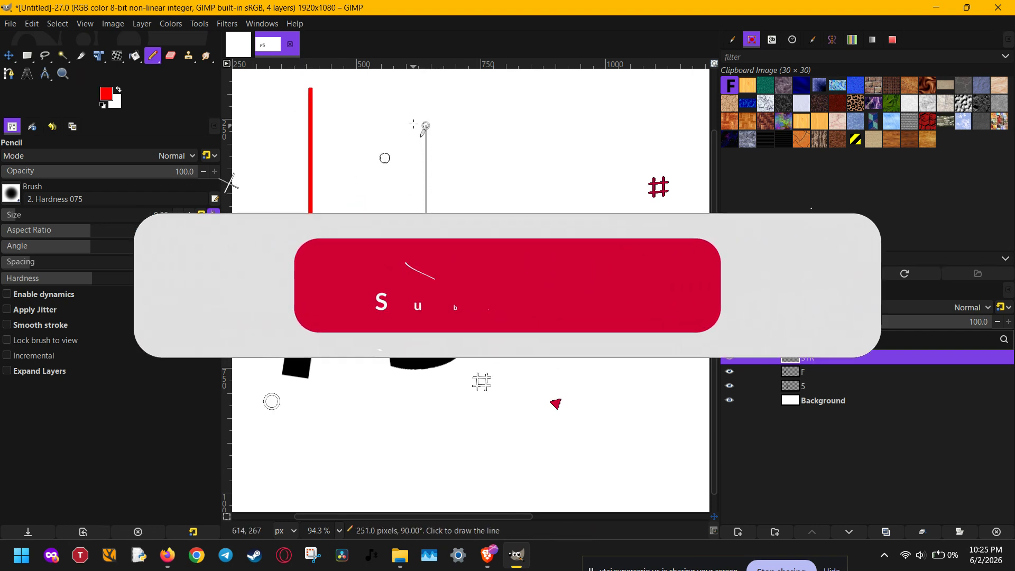
ctrl+shift+click(425, 84)
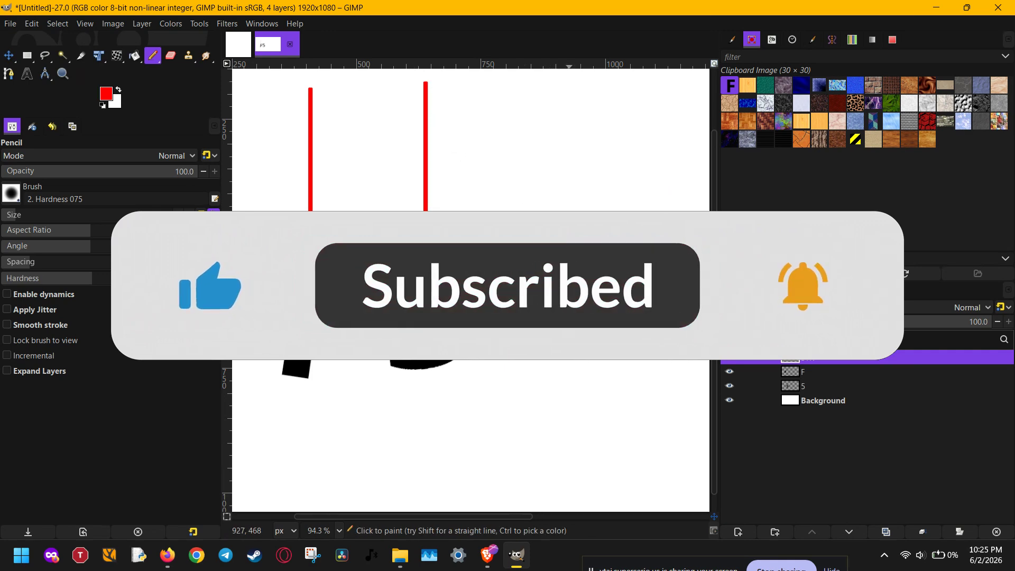